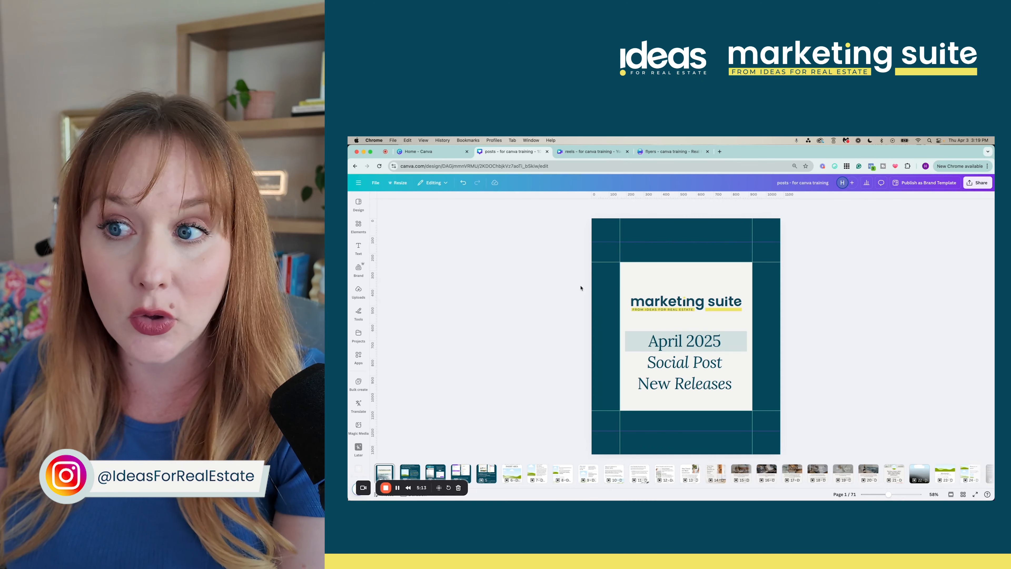
# Switch the 71-page posts design to grid view with every page shown as a thumbnail
pyautogui.click(358, 225)
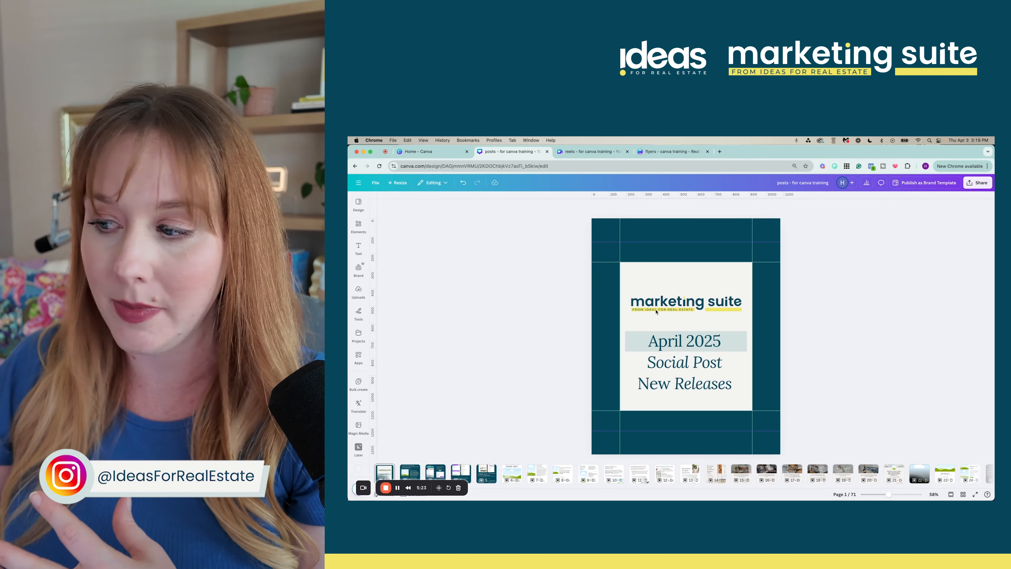
pyautogui.click(961, 494)
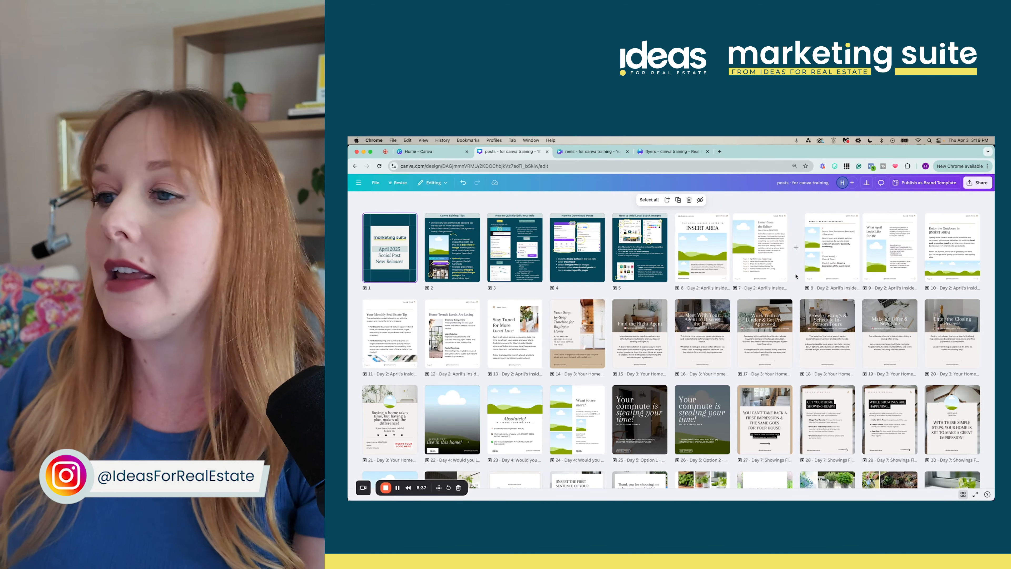
# Scroll through the page thumbnails and open page 22, 'Would you live in this home?', for editing
pyautogui.scroll(-5, 795, 276)
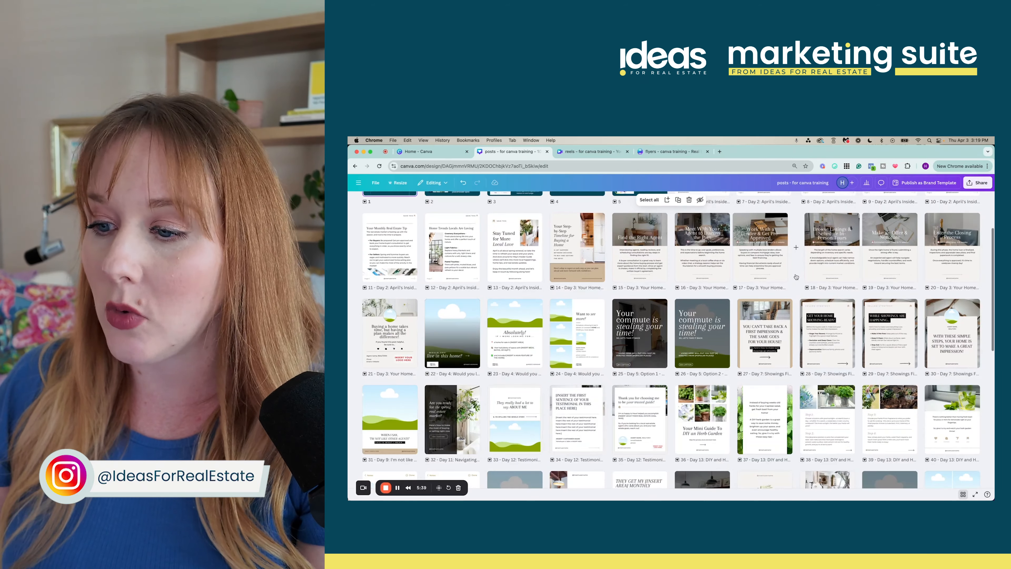
pyautogui.scroll(-5, 796, 275)
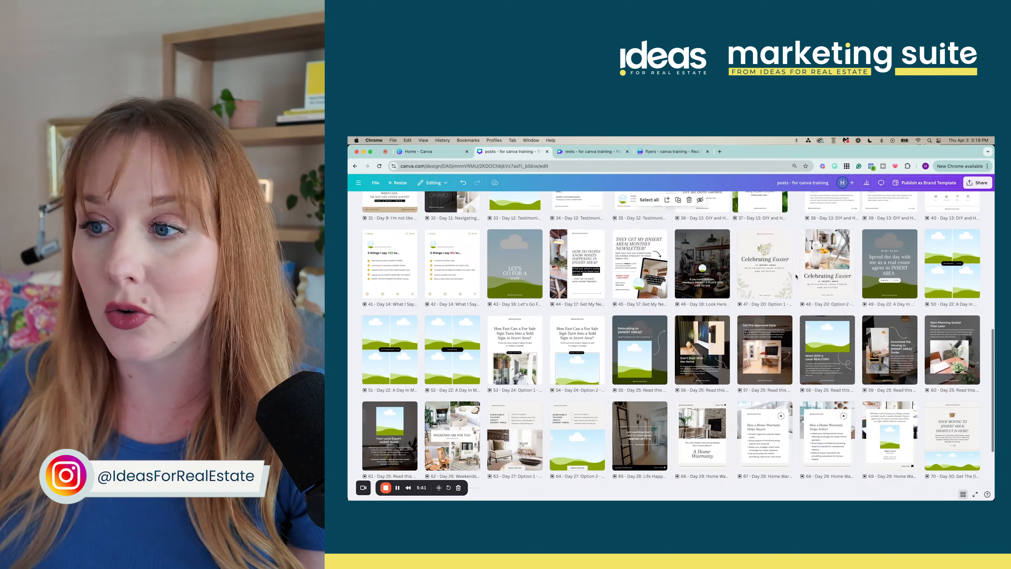
pyautogui.scroll(10, 795, 275)
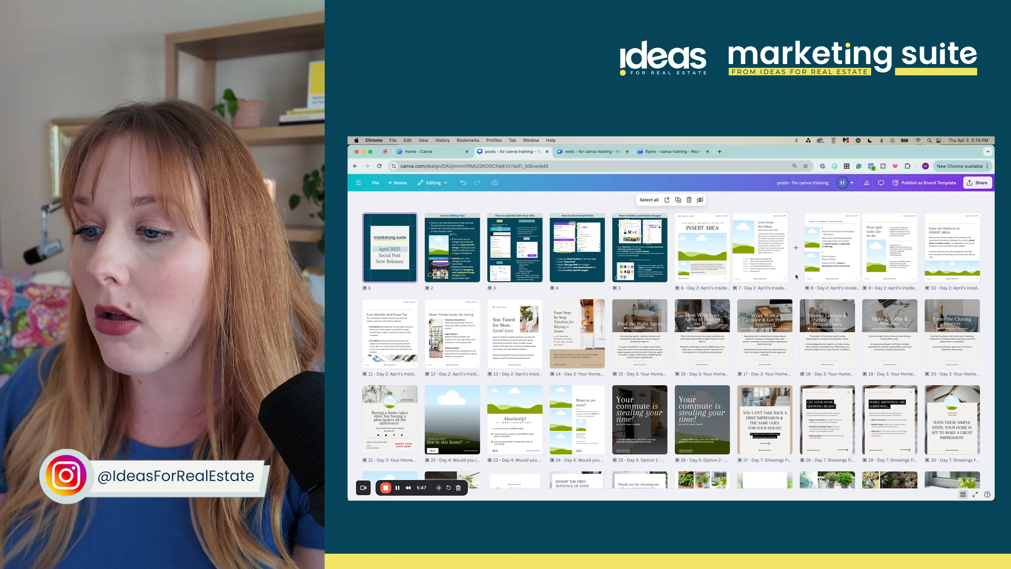
pyautogui.scroll(-1, 796, 276)
pyautogui.scroll(1, 795, 276)
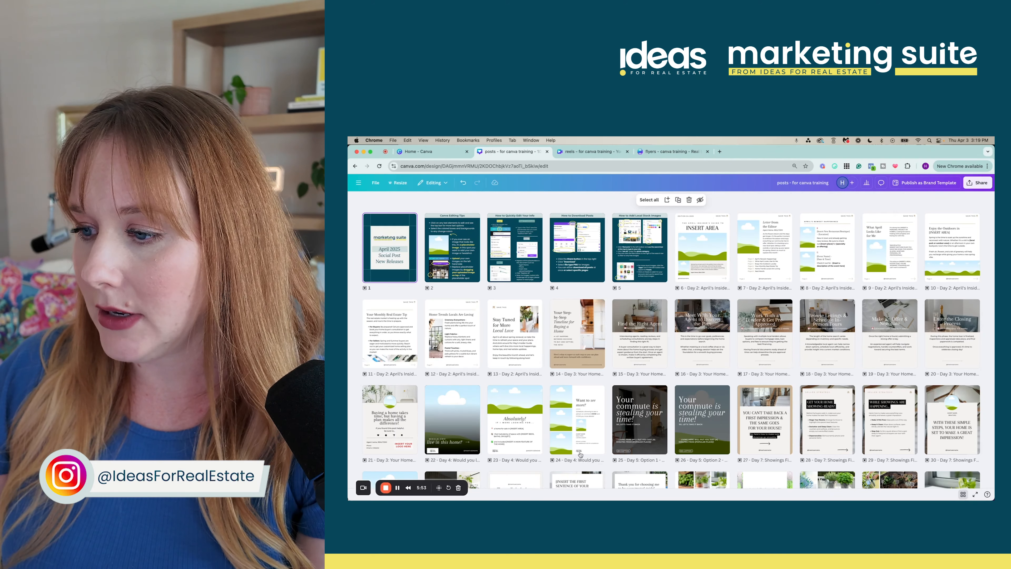
pyautogui.scroll(-2, 458, 359)
pyautogui.doubleClick(458, 359)
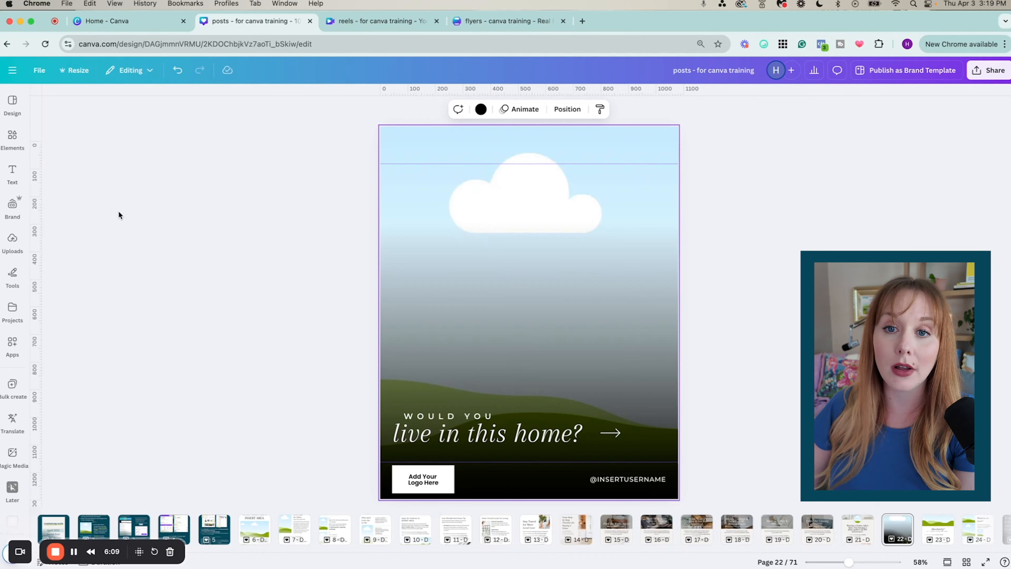
# Open the Design panel and go to its Styles section
pyautogui.click(358, 202)
pyautogui.click(13, 137)
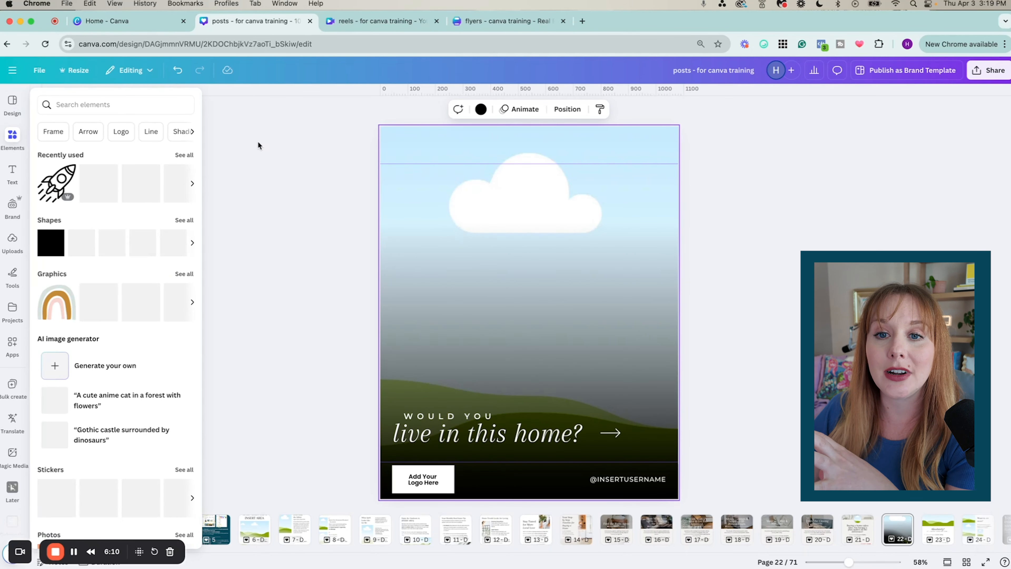
pyautogui.click(277, 152)
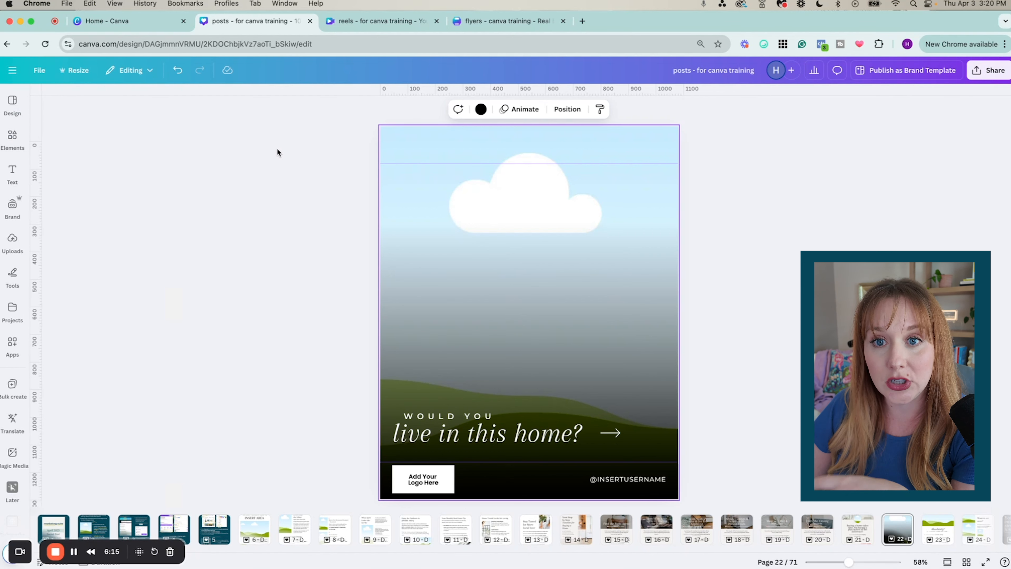
pyautogui.click(11, 102)
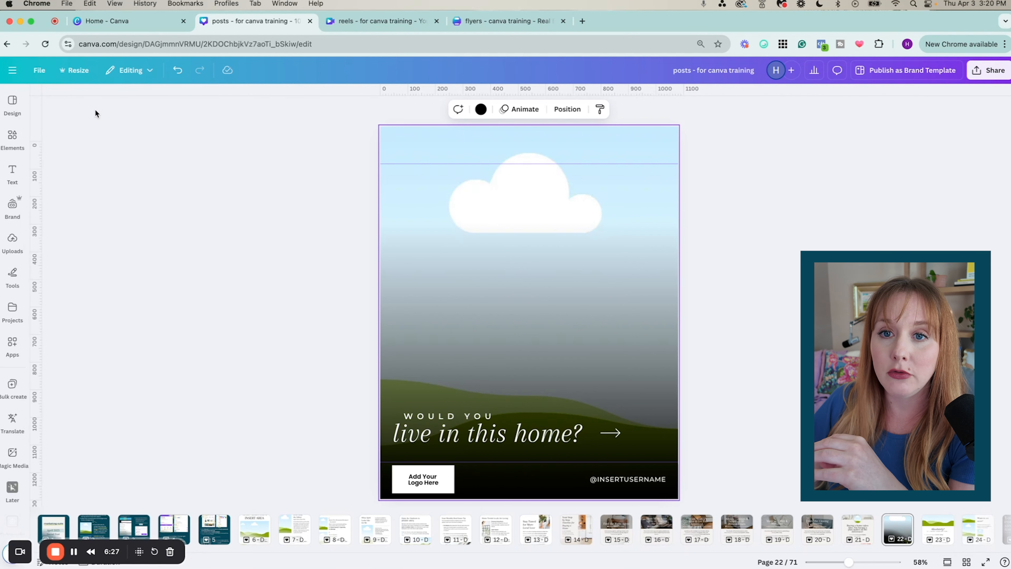
pyautogui.click(164, 128)
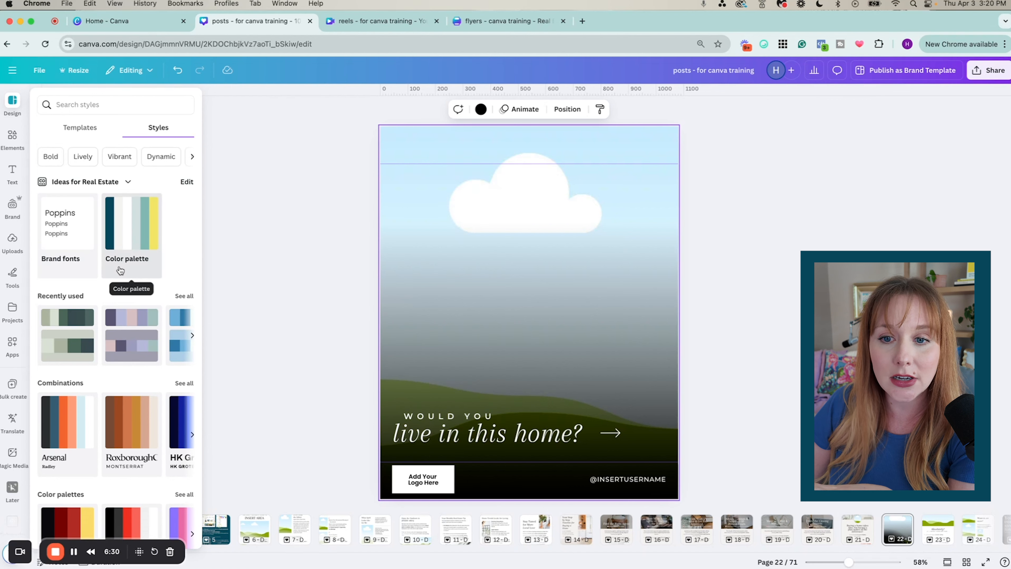
# Browse the colour palettes, then bring up the Elements library
pyautogui.scroll(-1, 145, 309)
pyautogui.scroll(-2, 147, 374)
pyautogui.scroll(3, 147, 374)
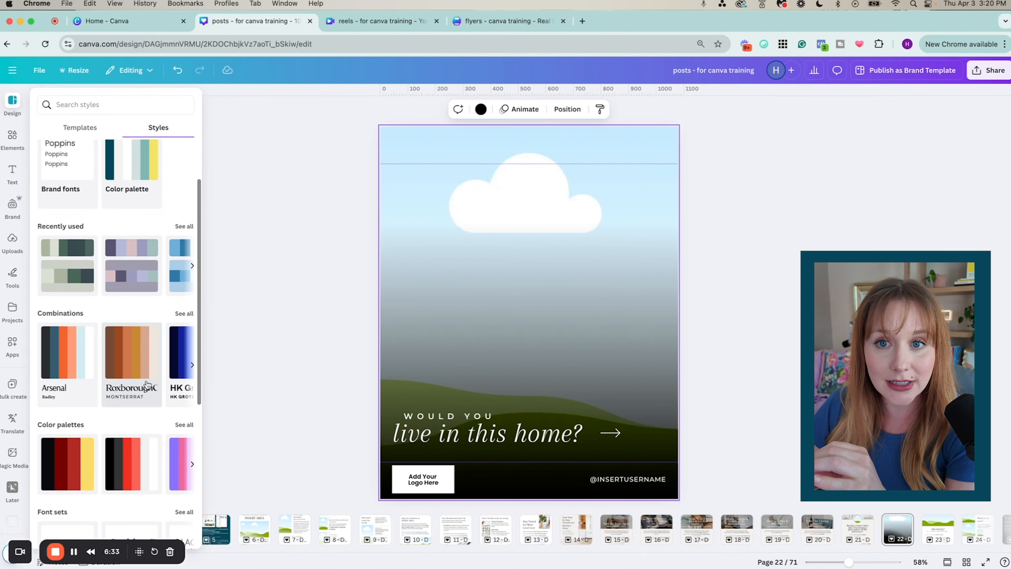
pyautogui.click(13, 138)
pyautogui.click(9, 101)
pyautogui.click(12, 140)
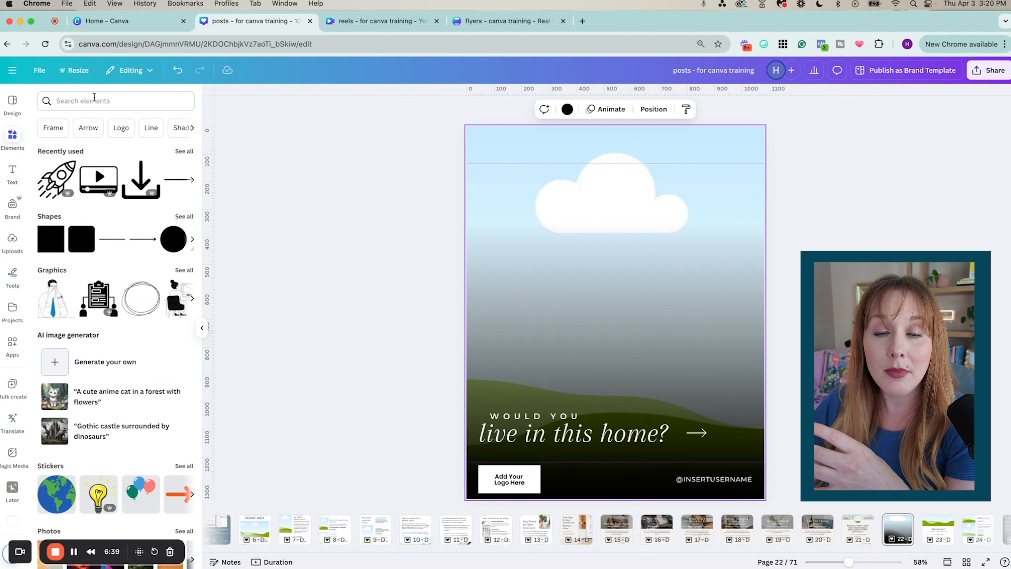
# Search elements for 'orlando' and list all the Orlando photo results
pyautogui.click(95, 98)
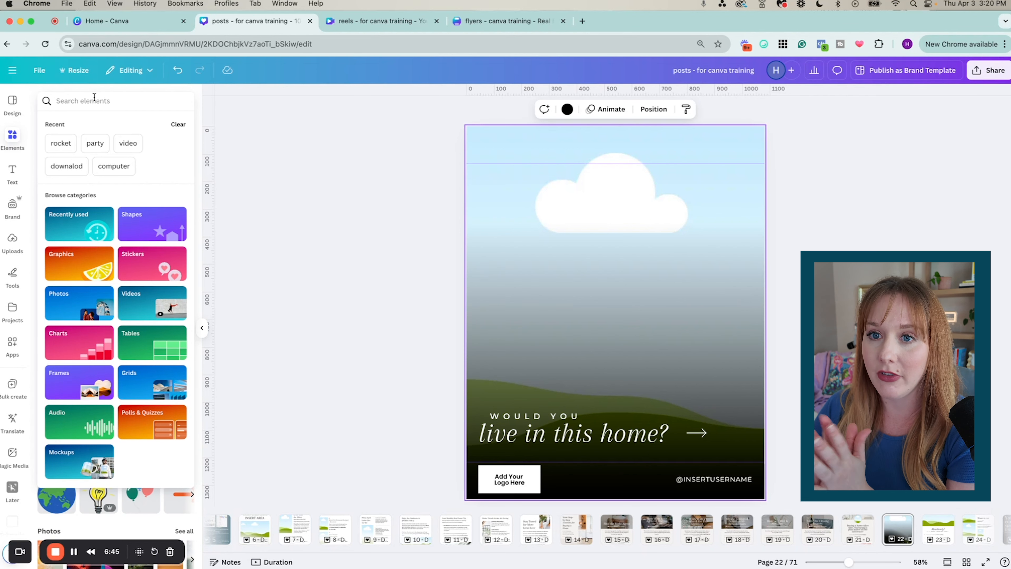
pyautogui.write('orlando')
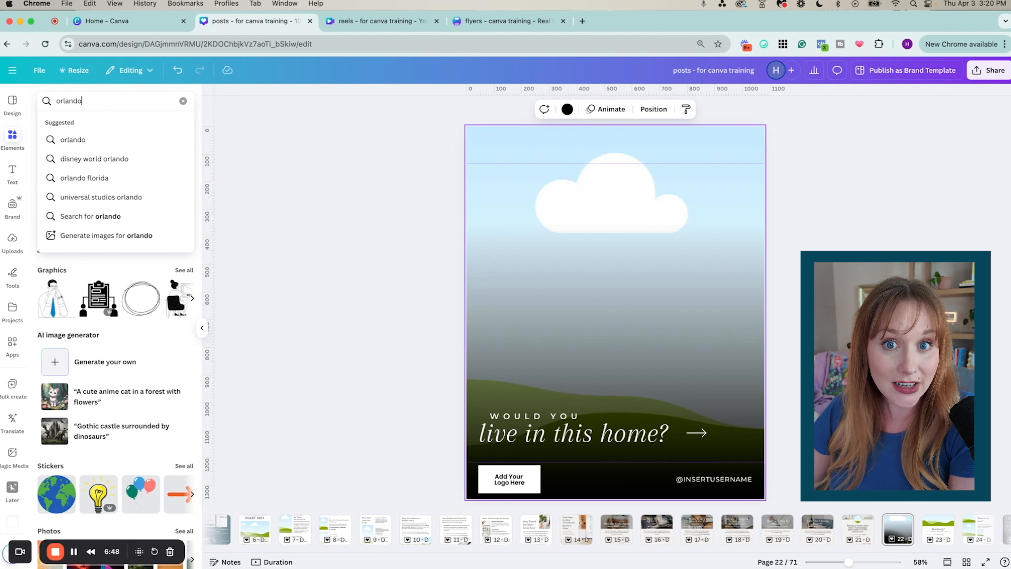
pyautogui.press('Return')
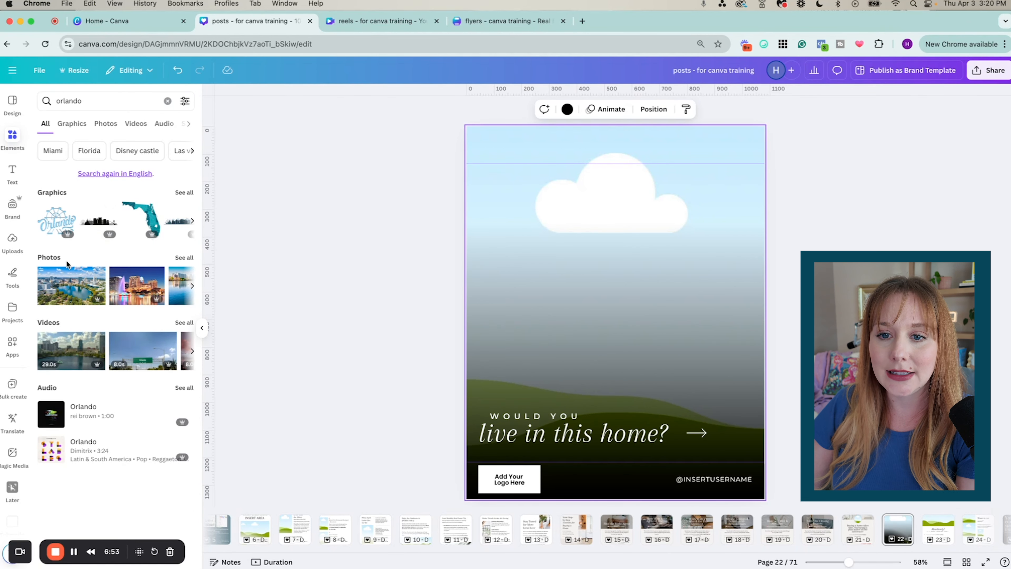
pyautogui.click(184, 258)
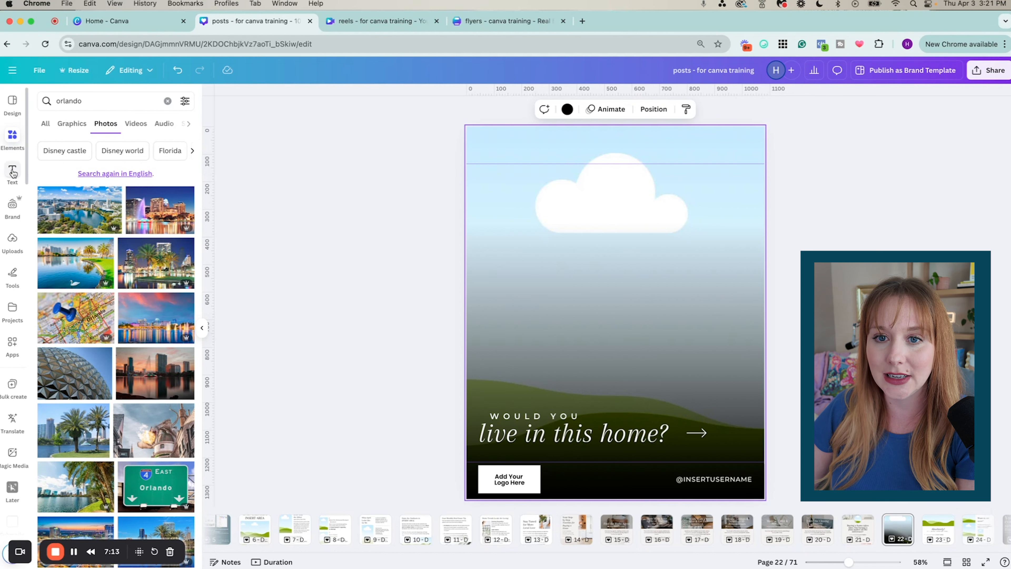
pyautogui.click(12, 171)
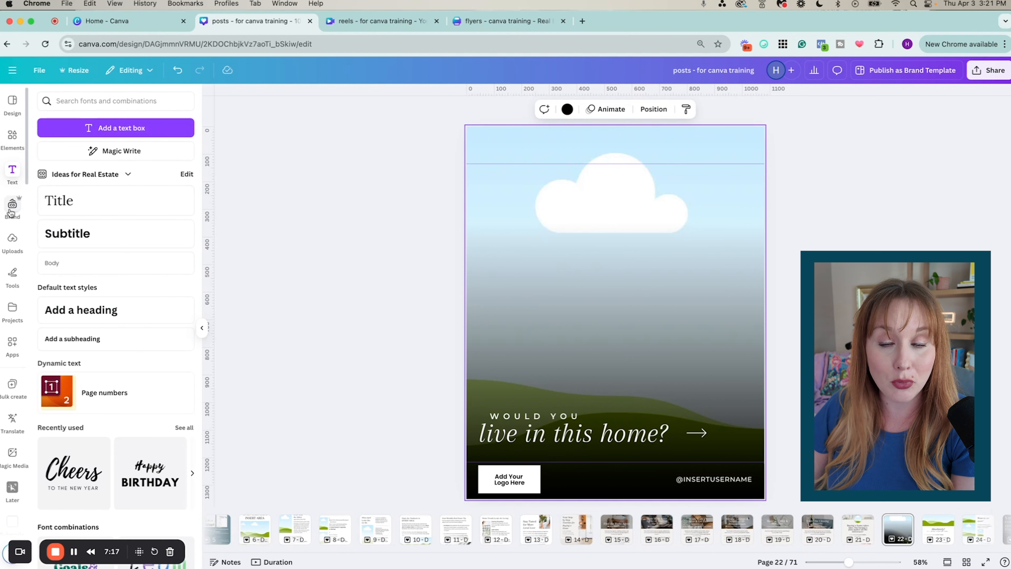
# Look through the Brand kit's logos, colours and fonts, then show the uploaded headshots and interiors
pyautogui.click(12, 207)
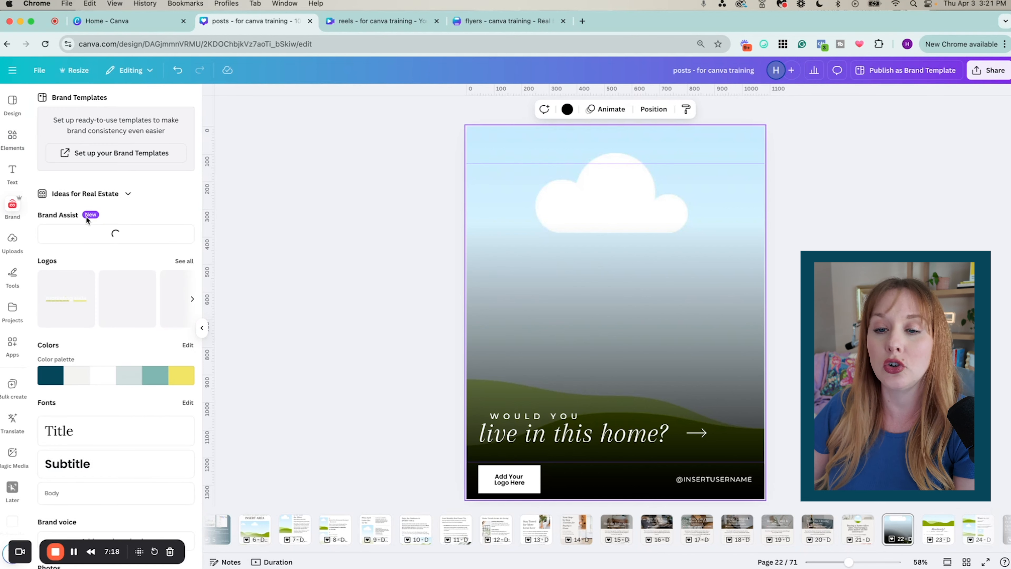
pyautogui.scroll(-1, 88, 220)
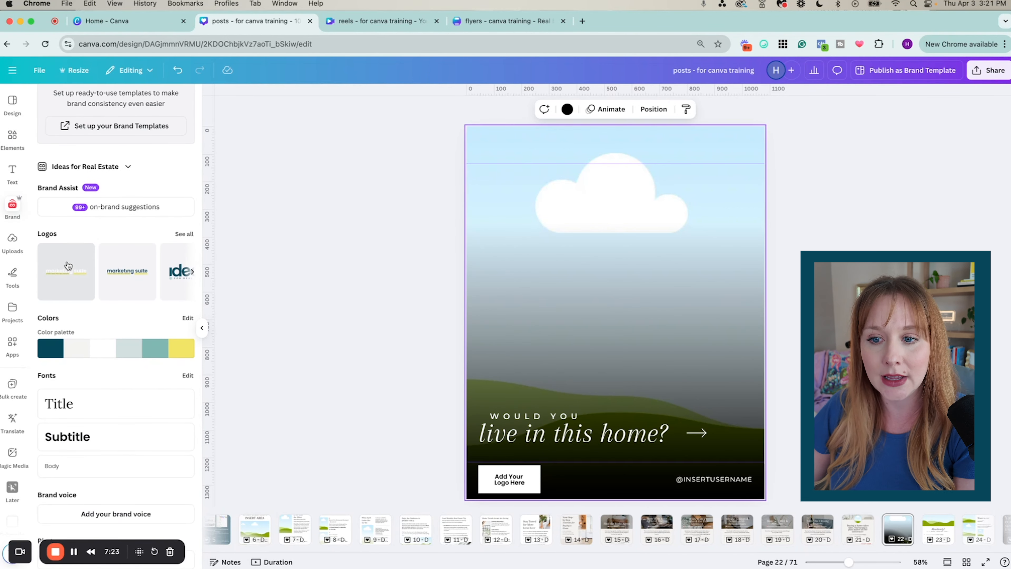
pyautogui.scroll(-2, 68, 271)
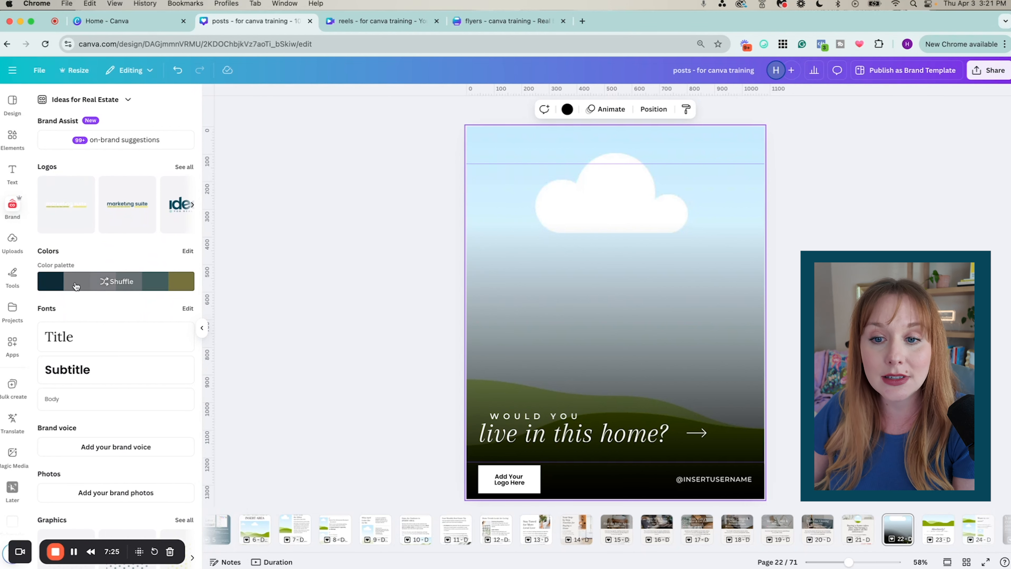
pyautogui.scroll(-4, 76, 286)
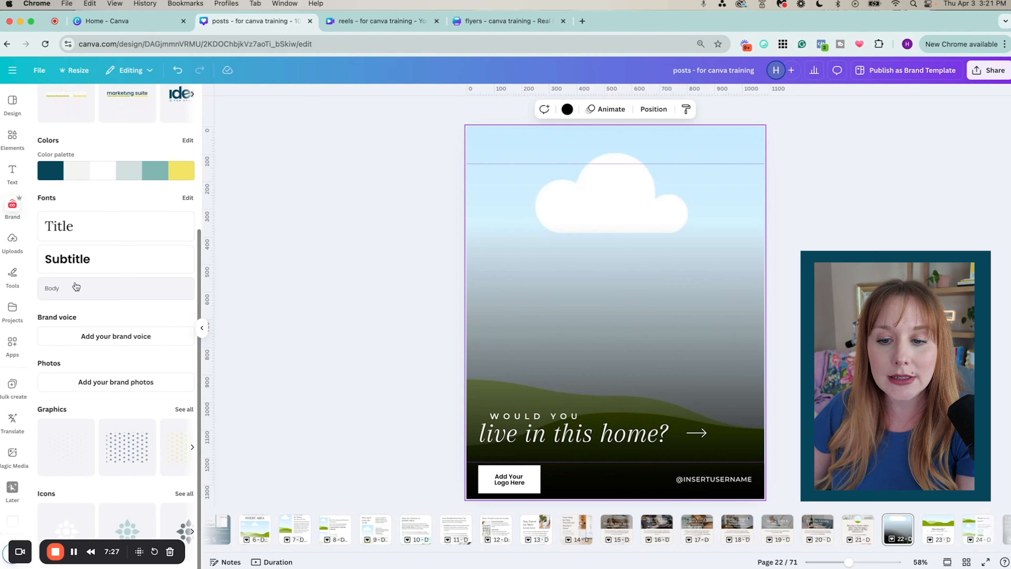
pyautogui.scroll(6, 88, 390)
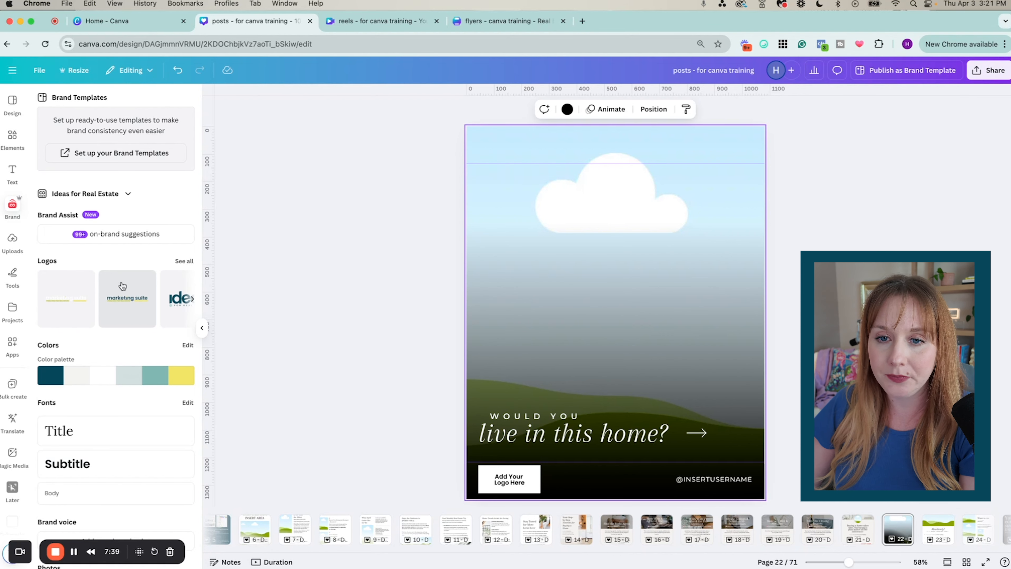
pyautogui.click(12, 240)
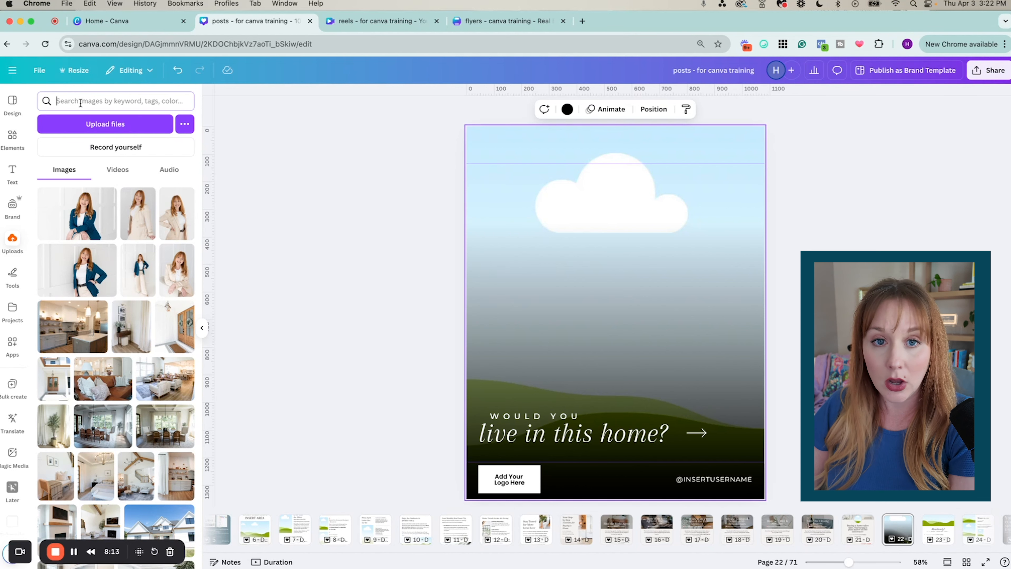
# Search the uploads for 'heat', then clear the search to show all uploads
pyautogui.click(80, 102)
pyautogui.write('heather')
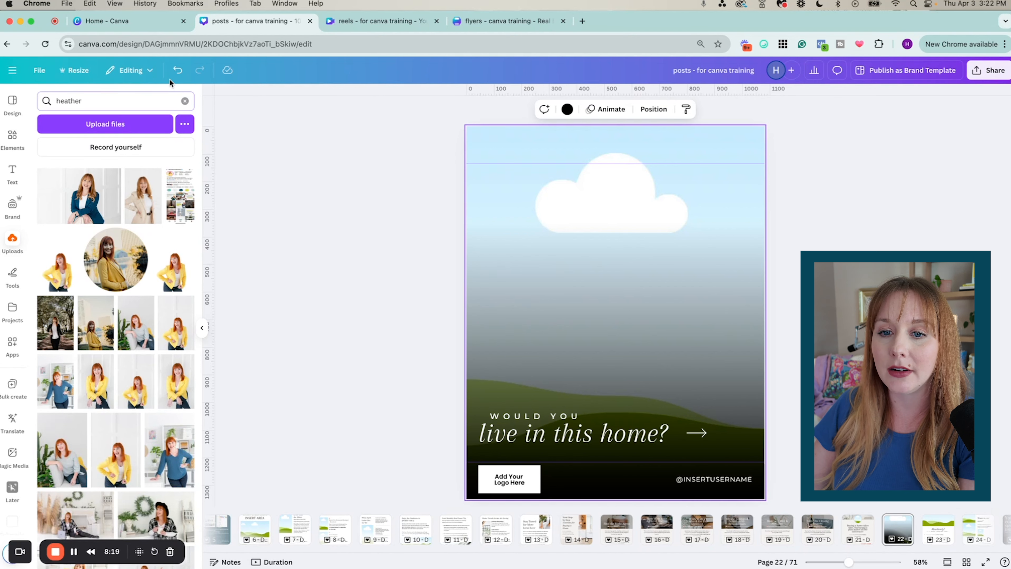
pyautogui.click(185, 101)
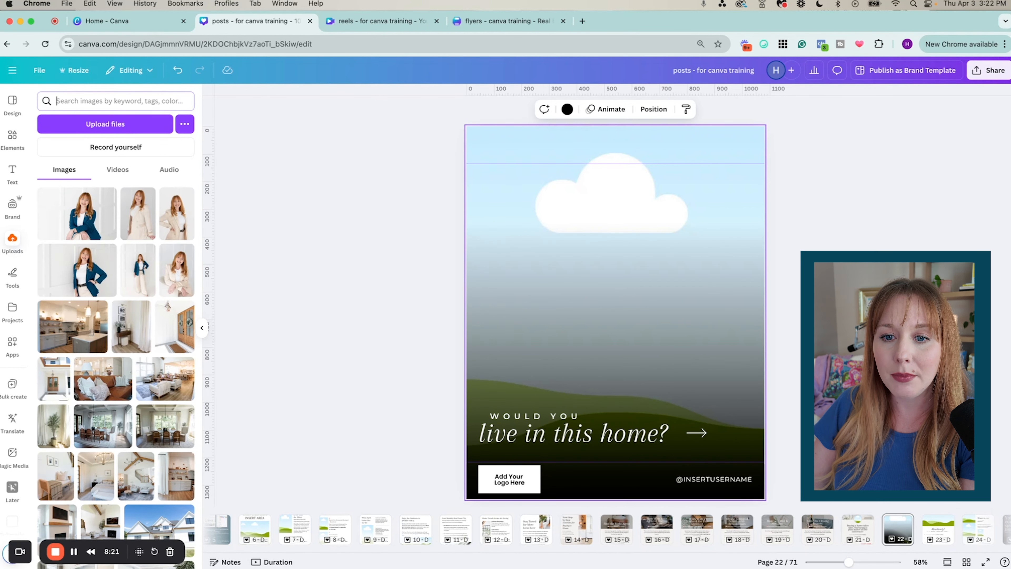
# Look through the Tools and Projects panels, then browse the Apps library
pyautogui.click(20, 279)
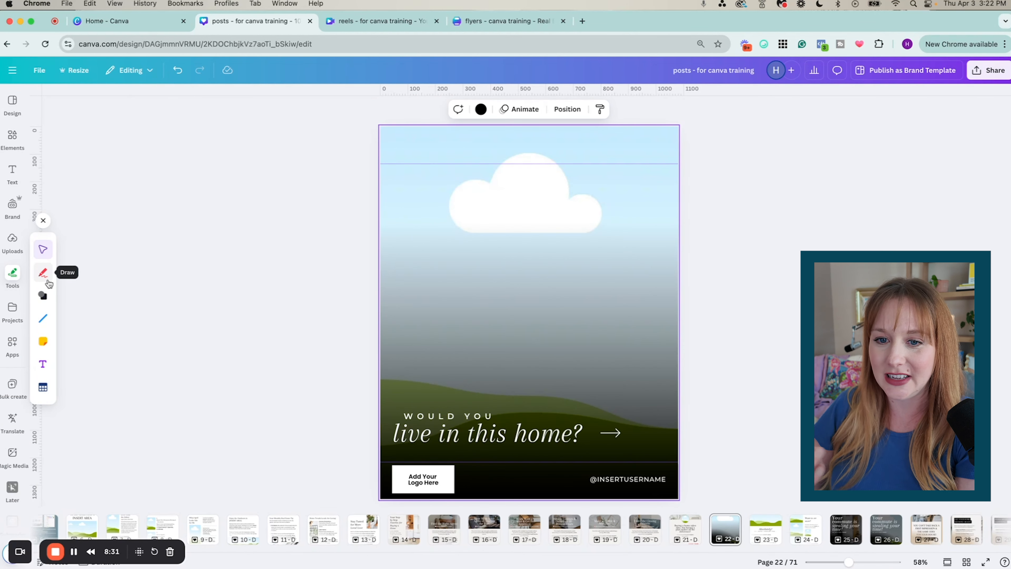
pyautogui.click(15, 318)
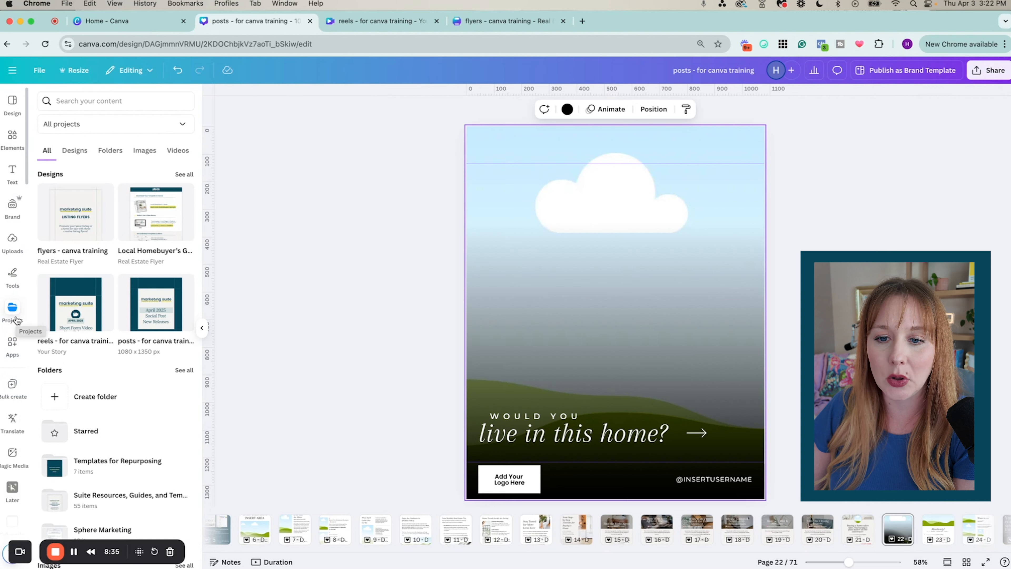
pyautogui.click(15, 349)
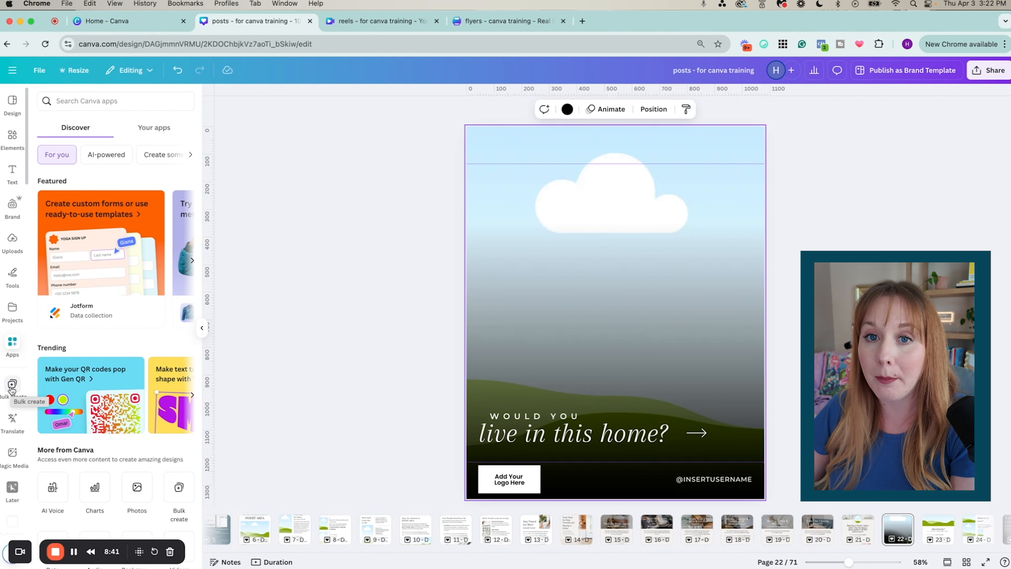
pyautogui.scroll(-2, 16, 430)
pyautogui.scroll(1, 19, 427)
pyautogui.scroll(2, 18, 425)
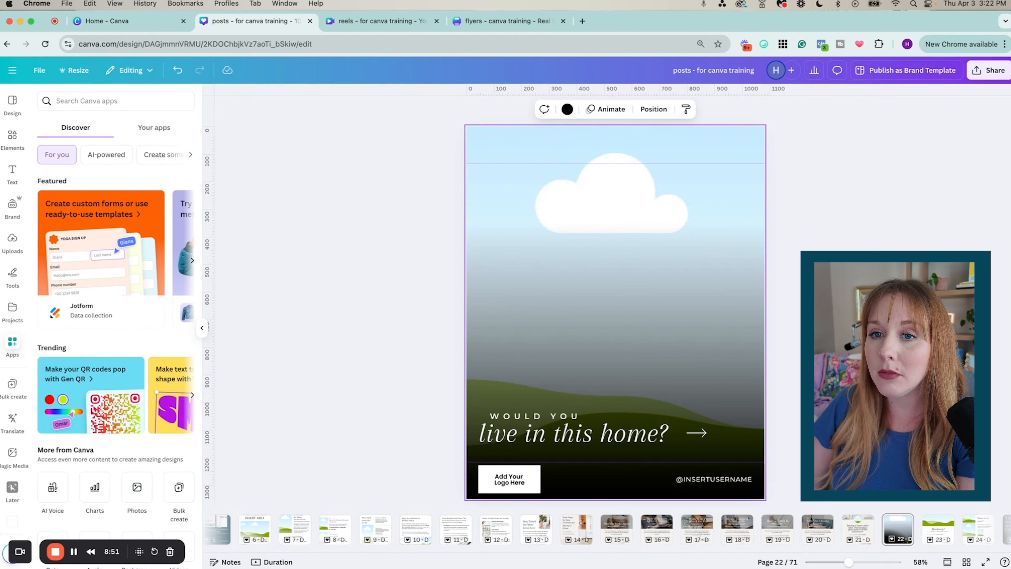
pyautogui.click(12, 139)
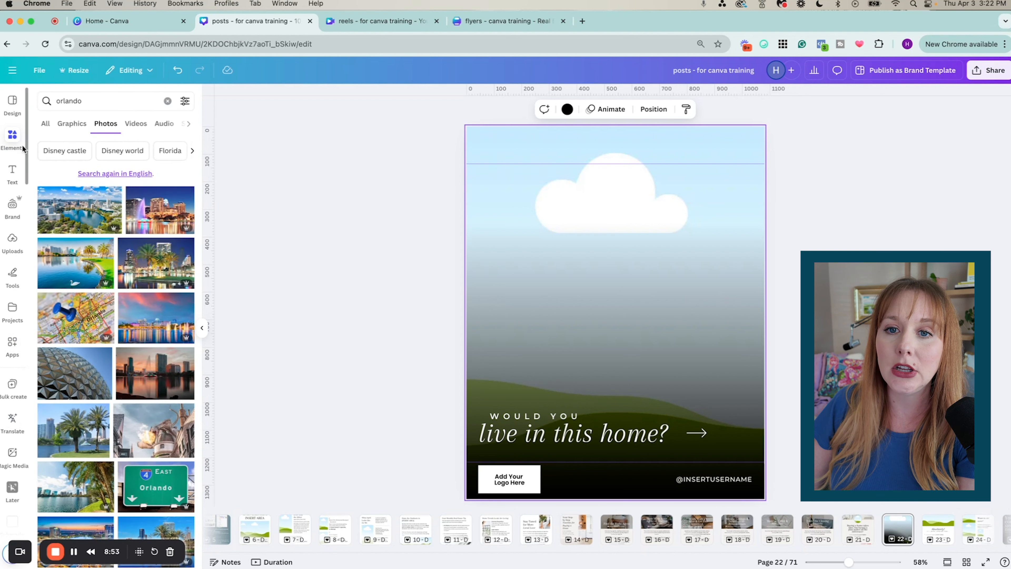
pyautogui.click(672, 269)
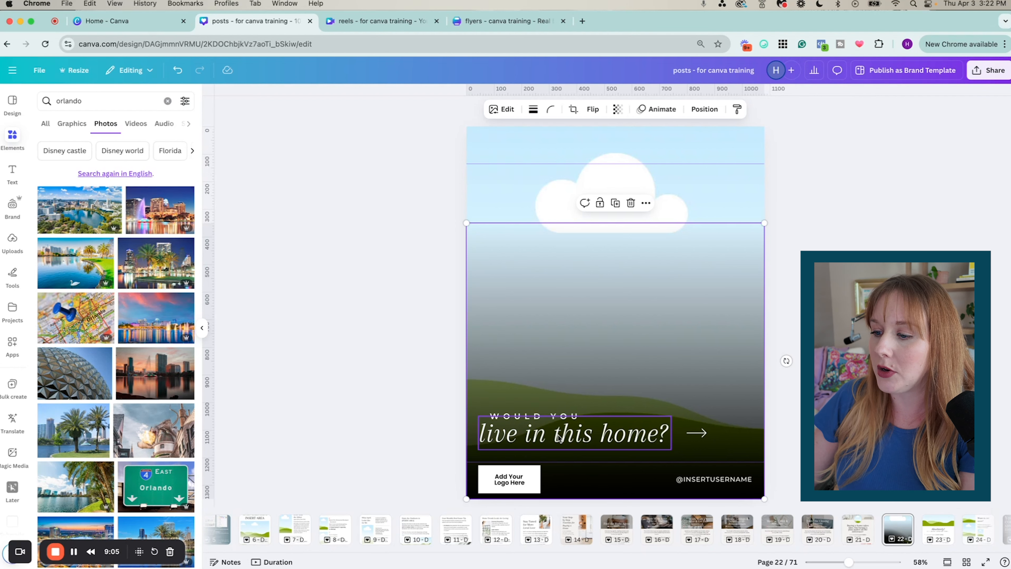
pyautogui.click(573, 433)
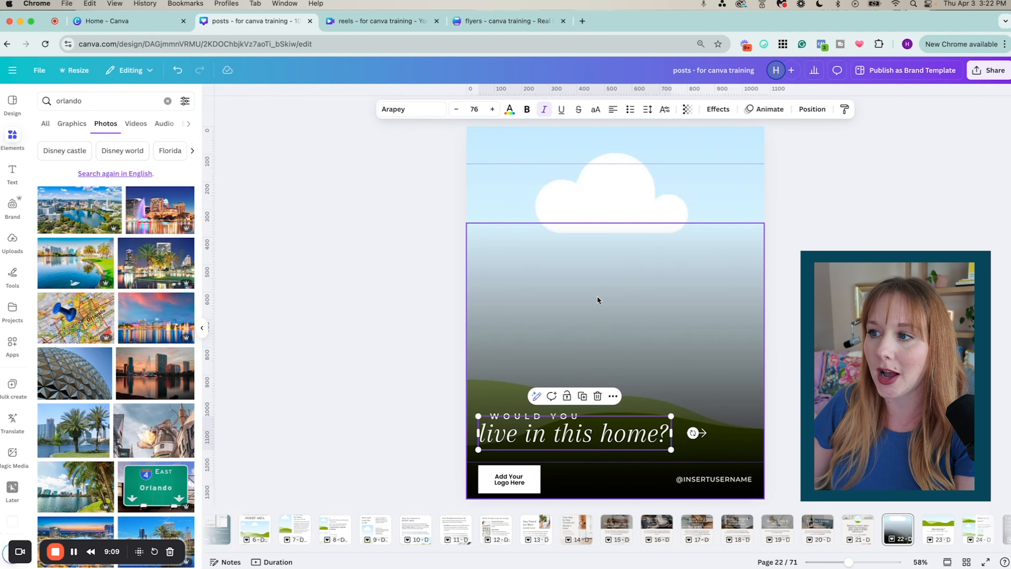
pyautogui.click(555, 157)
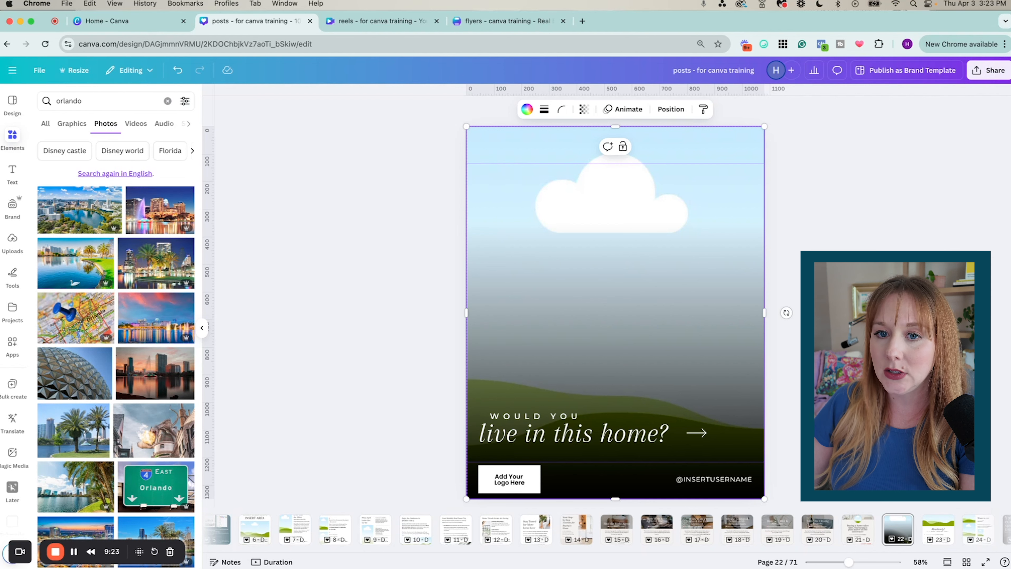
# Drag the uploaded white house photo onto the post to replace the sky-and-hills background
pyautogui.click(13, 240)
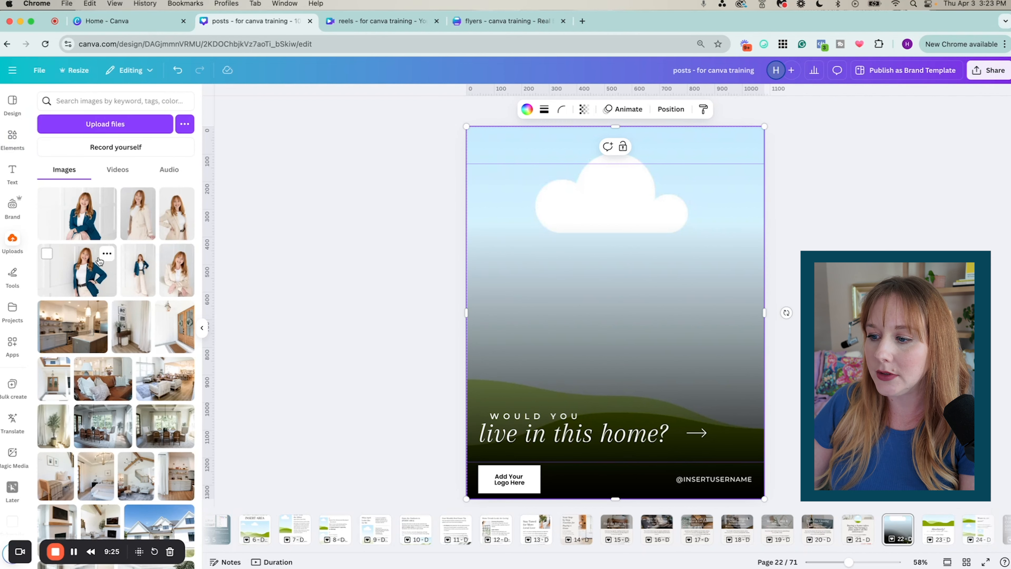
pyautogui.scroll(-2, 99, 261)
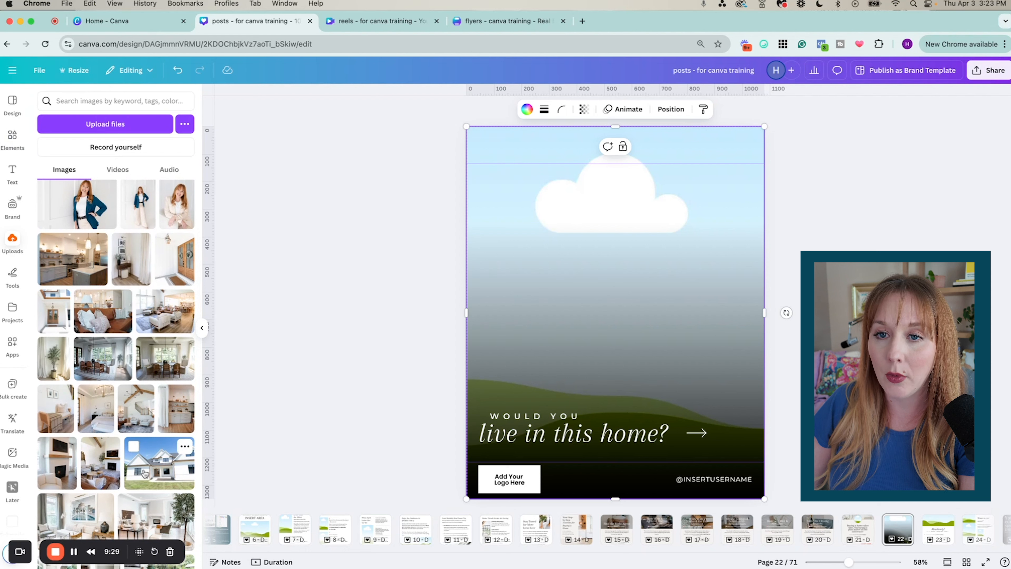
pyautogui.moveTo(150, 474); pyautogui.dragTo(554, 176)
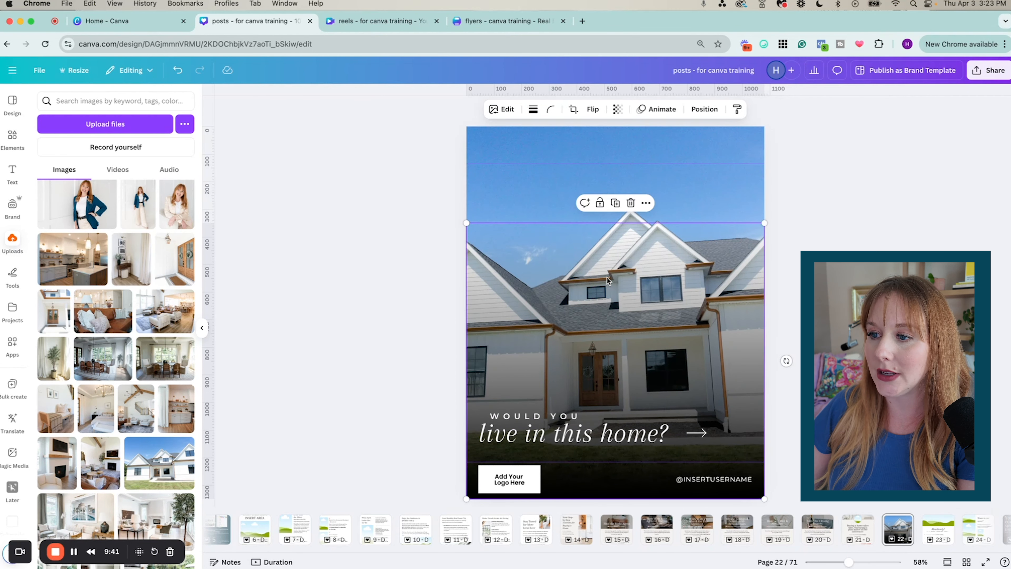
# Crop the house photo, enlarging and shifting it within the frame
pyautogui.doubleClick(524, 163)
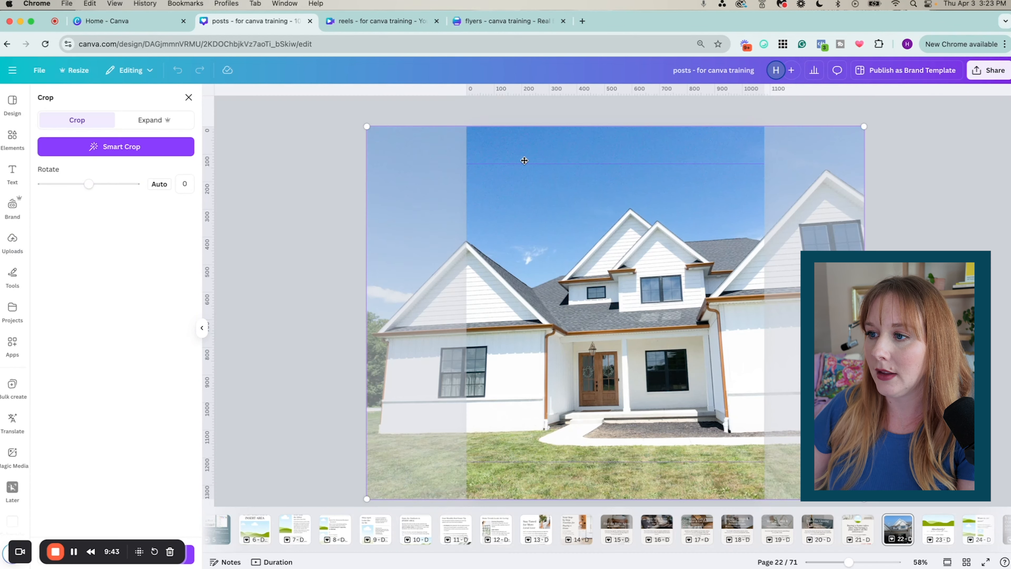
pyautogui.moveTo(525, 185); pyautogui.dragTo(582, 192)
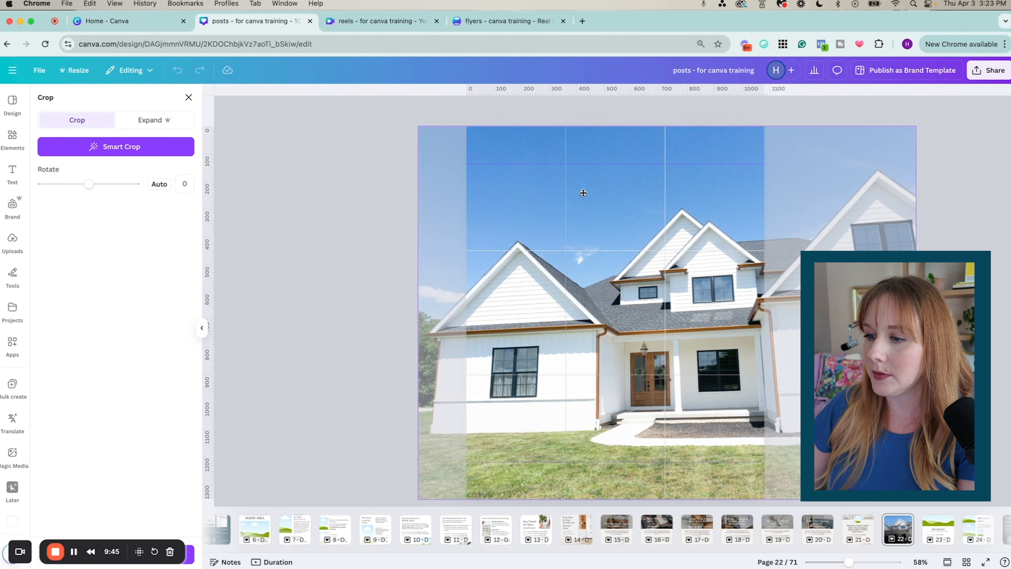
pyautogui.moveTo(421, 125); pyautogui.dragTo(316, 99)
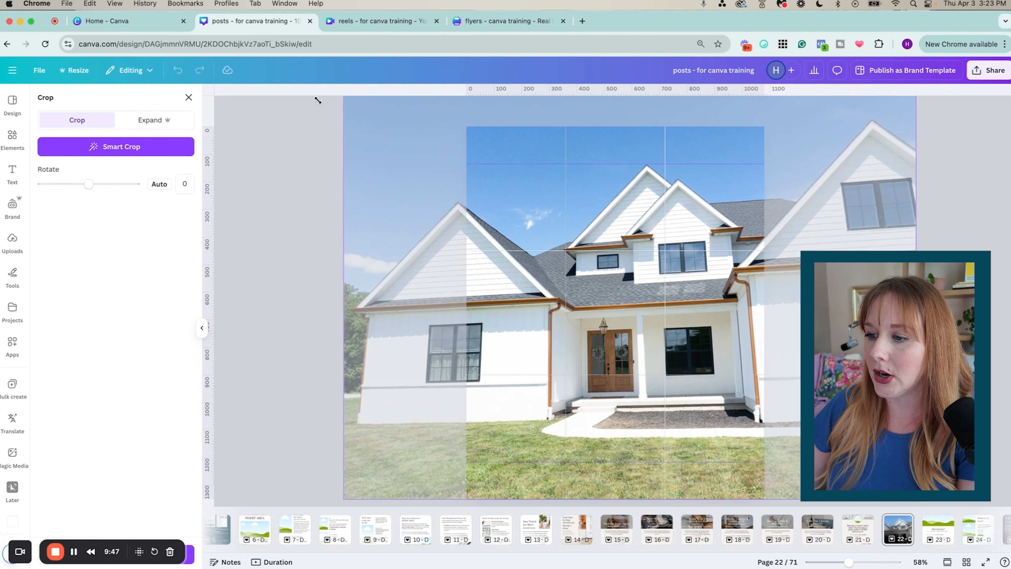
pyautogui.moveTo(415, 199); pyautogui.dragTo(474, 254)
pyautogui.click(322, 219)
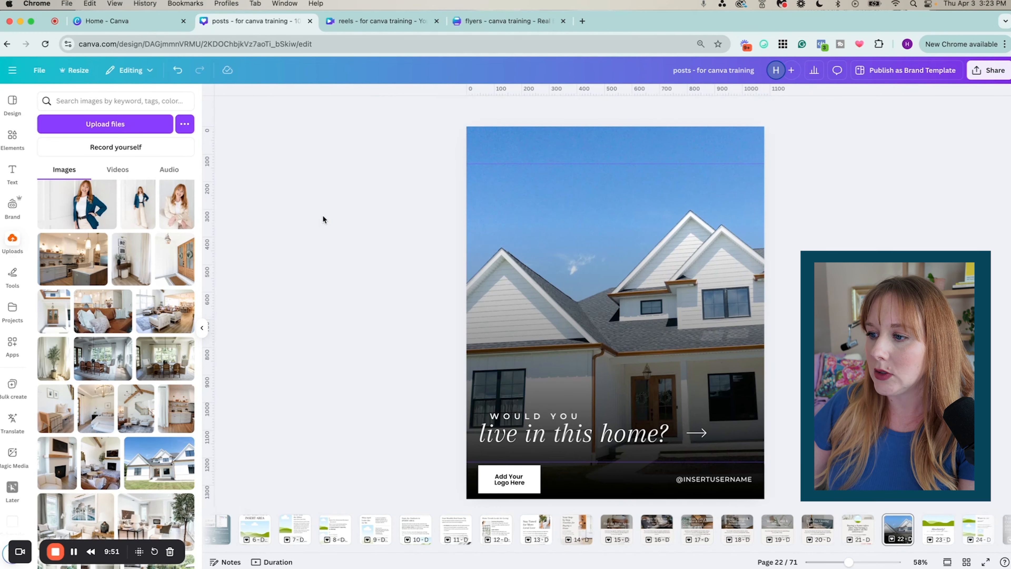
# Recrop at 41% zoom, shrinking the photo and shifting it left to centre the house front
pyautogui.click(560, 169)
pyautogui.doubleClick(560, 169)
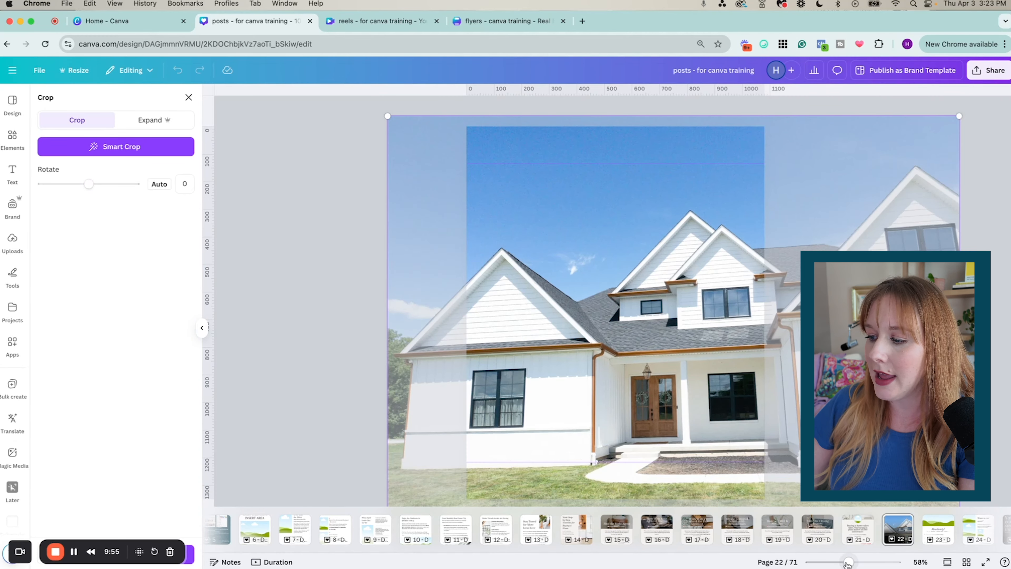
pyautogui.moveTo(848, 562); pyautogui.dragTo(841, 562)
pyautogui.moveTo(861, 477); pyautogui.dragTo(817, 446)
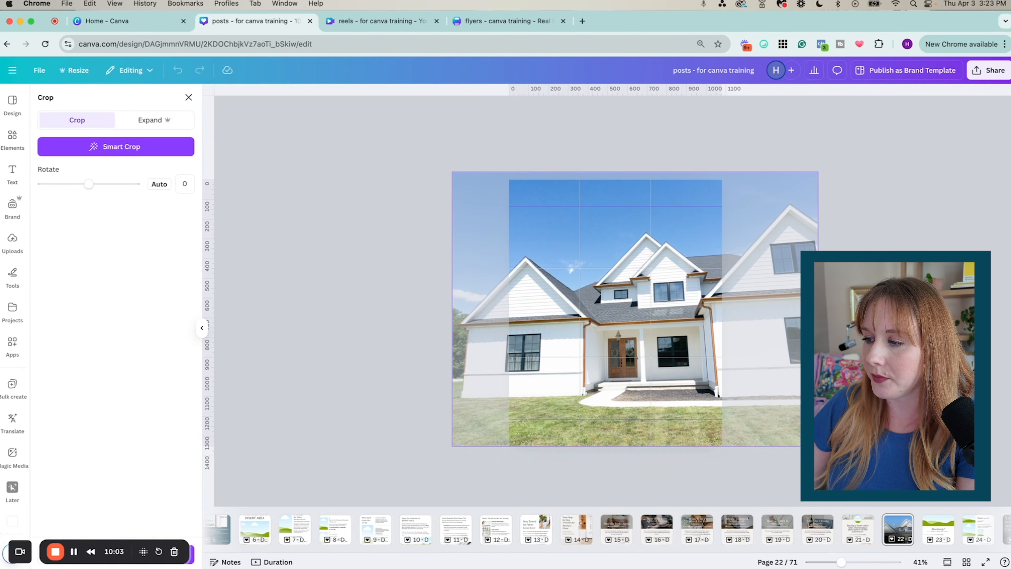
pyautogui.moveTo(462, 294); pyautogui.dragTo(432, 296)
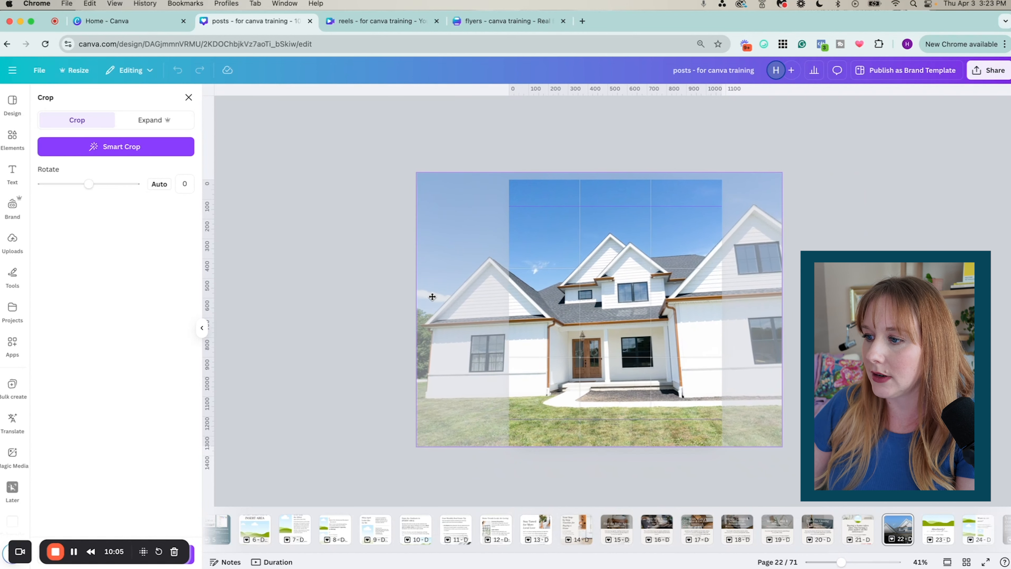
pyautogui.press('Escape')
pyautogui.press('Escape')
pyautogui.click(542, 198)
pyautogui.doubleClick(542, 198)
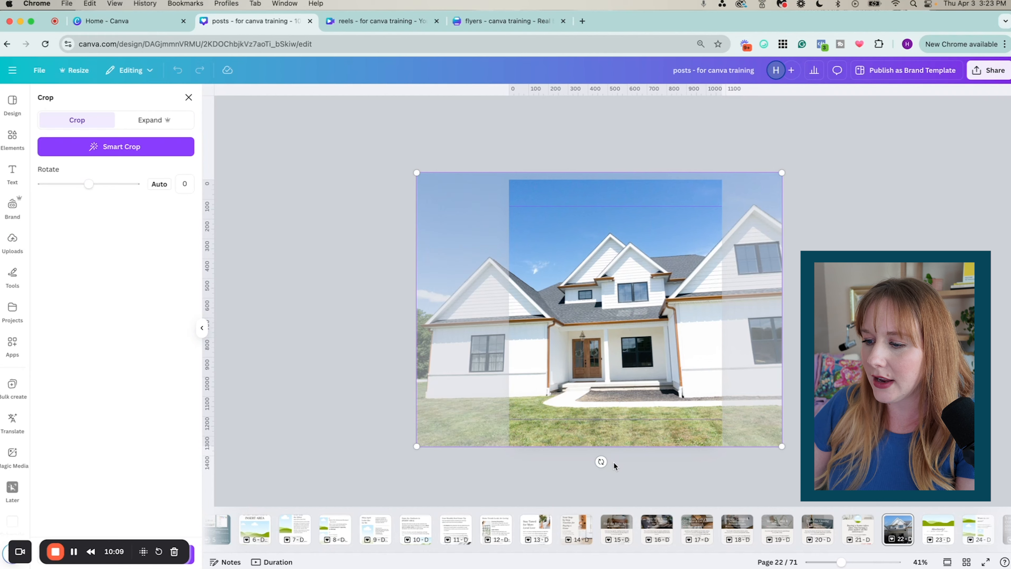
pyautogui.click(361, 418)
# Drag the uploaded staircase interior photo onto the post to replace the farmhouse background
pyautogui.scroll(-5, 135, 398)
pyautogui.scroll(4, 113, 403)
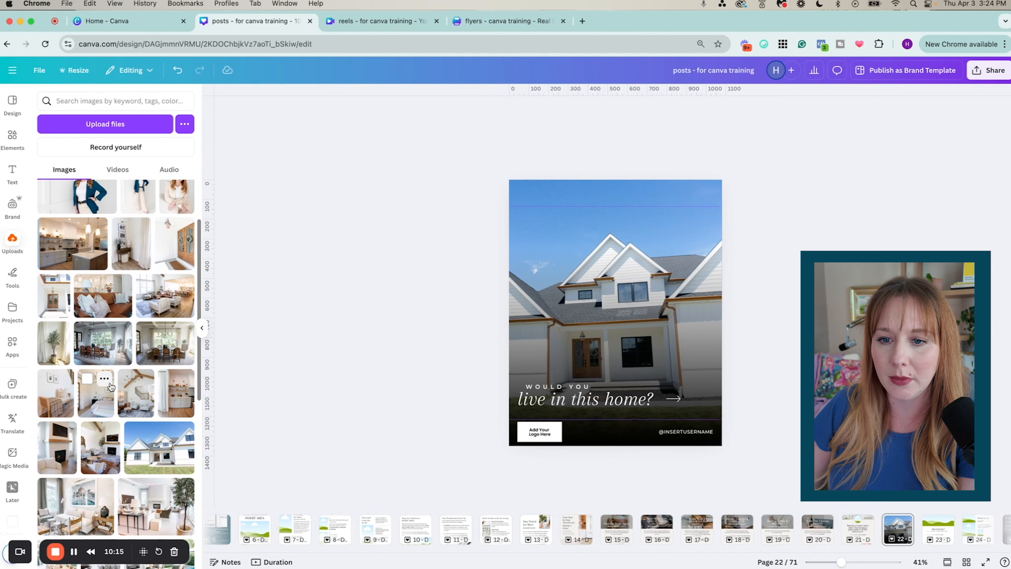
pyautogui.scroll(3, 111, 386)
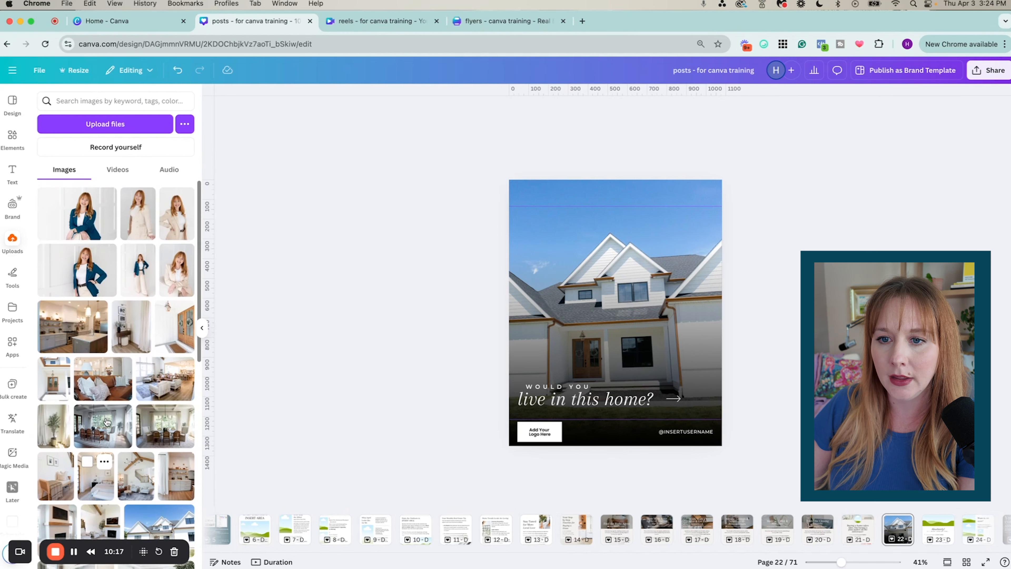
pyautogui.scroll(-1, 100, 438)
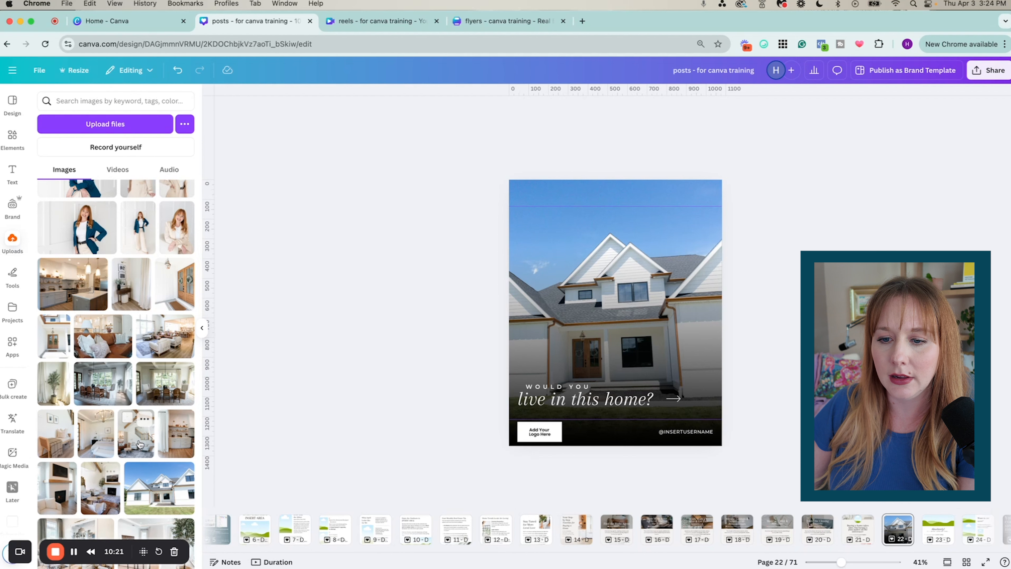
pyautogui.moveTo(139, 444); pyautogui.dragTo(630, 278)
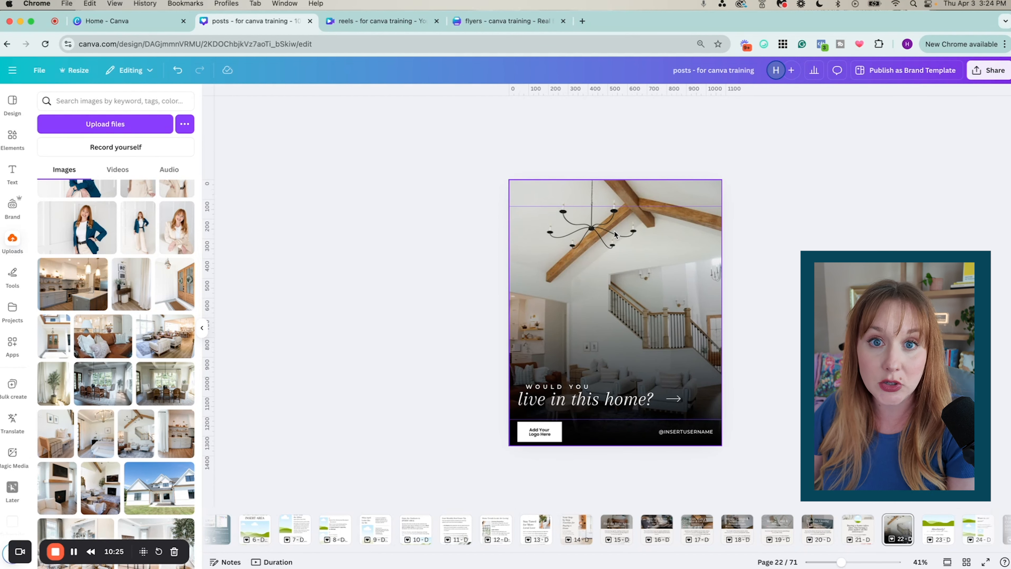
pyautogui.click(555, 388)
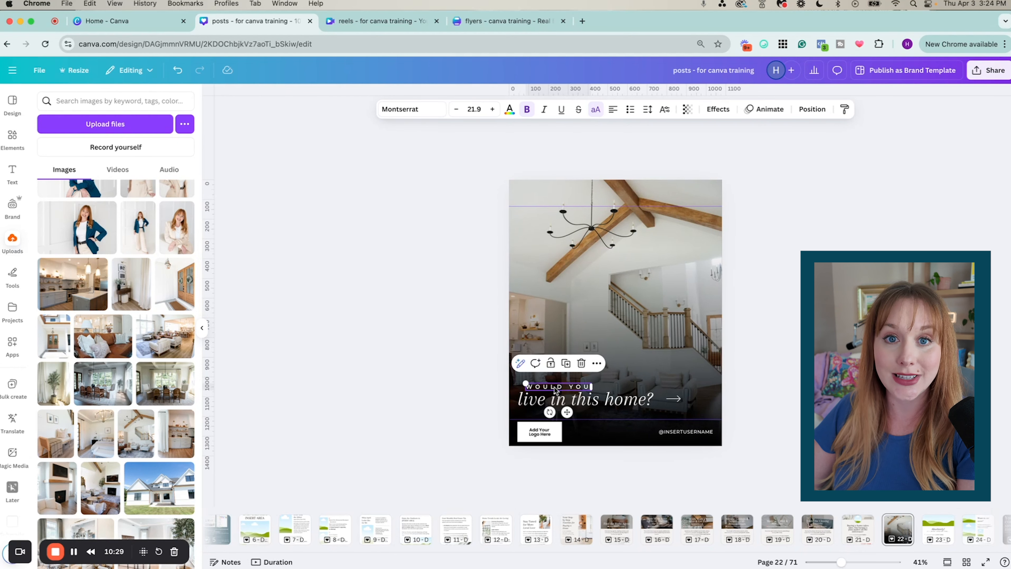
pyautogui.click(582, 406)
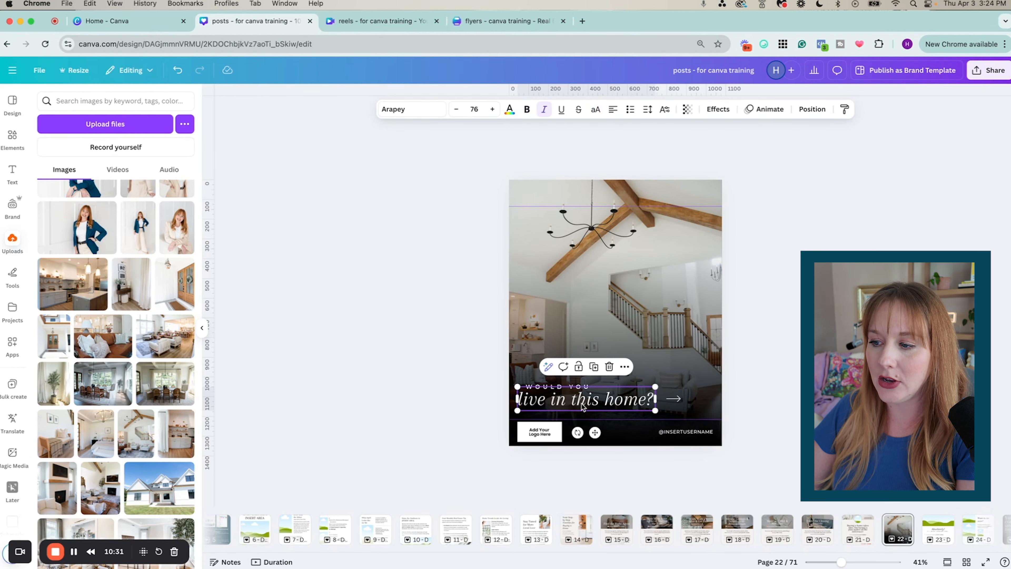
pyautogui.click(581, 405)
pyautogui.click(585, 402)
pyautogui.moveTo(604, 398)
pyautogui.mouseDown()
pyautogui.moveTo(593, 398)
pyautogui.moveTo(610, 399)
pyautogui.mouseUp()
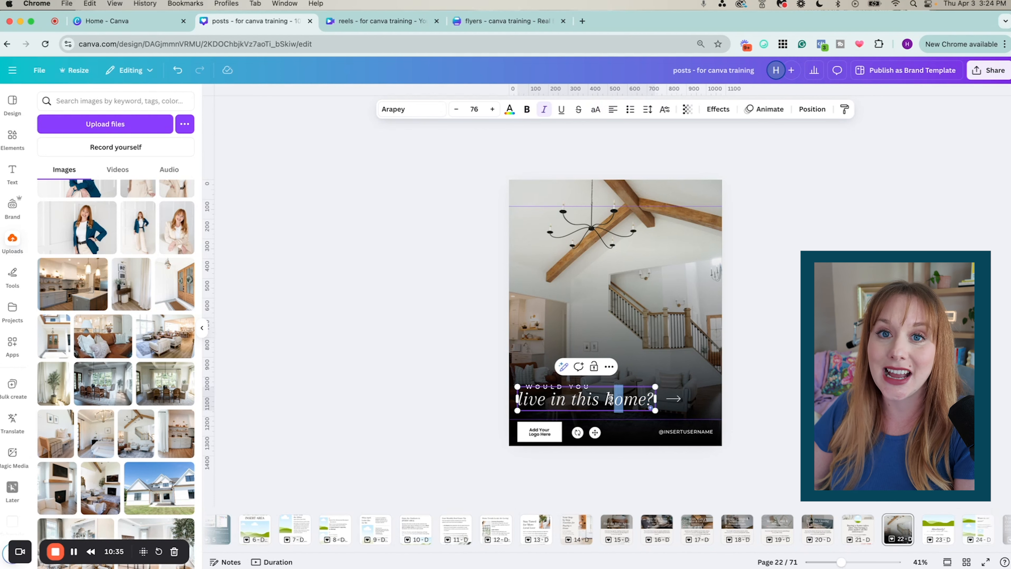
pyautogui.click(482, 408)
pyautogui.click(561, 403)
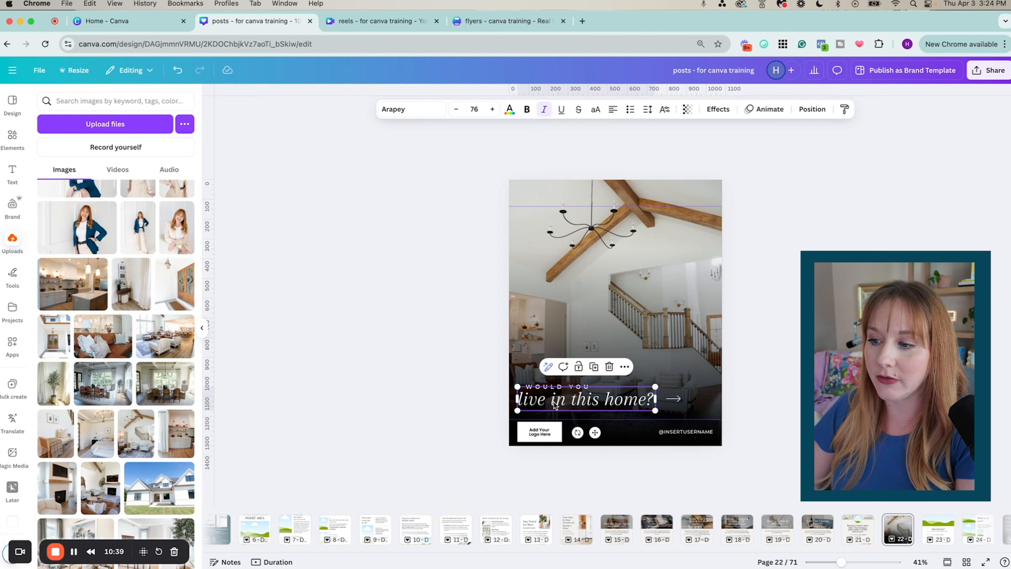
pyautogui.click(551, 386)
pyautogui.click(537, 400)
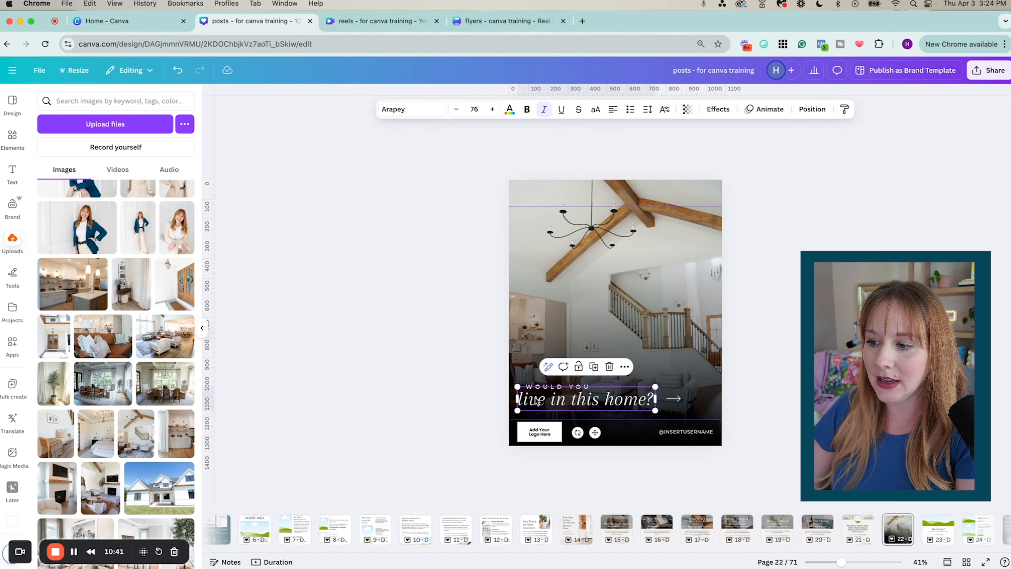
pyautogui.click(411, 116)
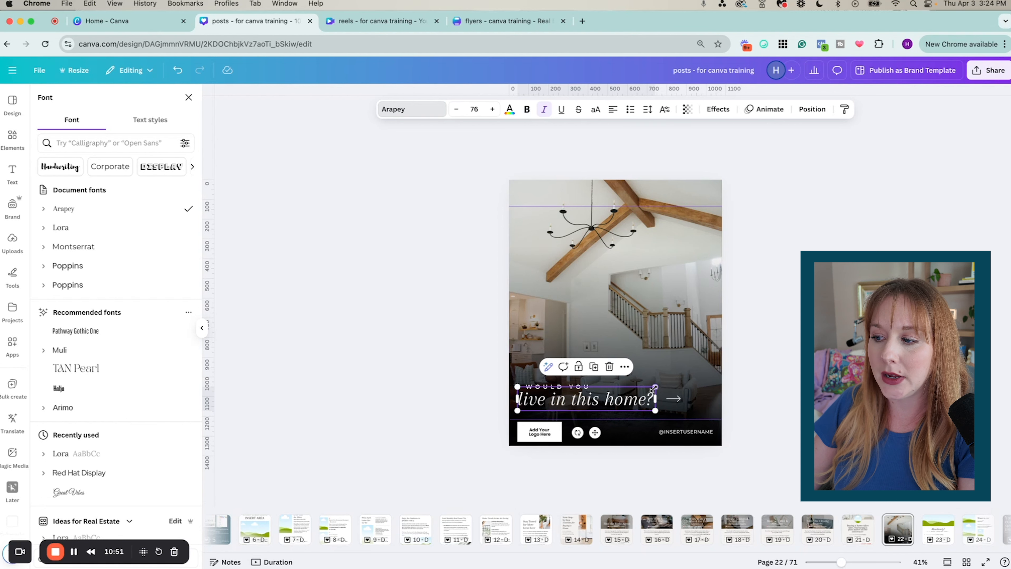
pyautogui.moveTo(653, 387); pyautogui.dragTo(692, 370)
pyautogui.press('cmd+z')
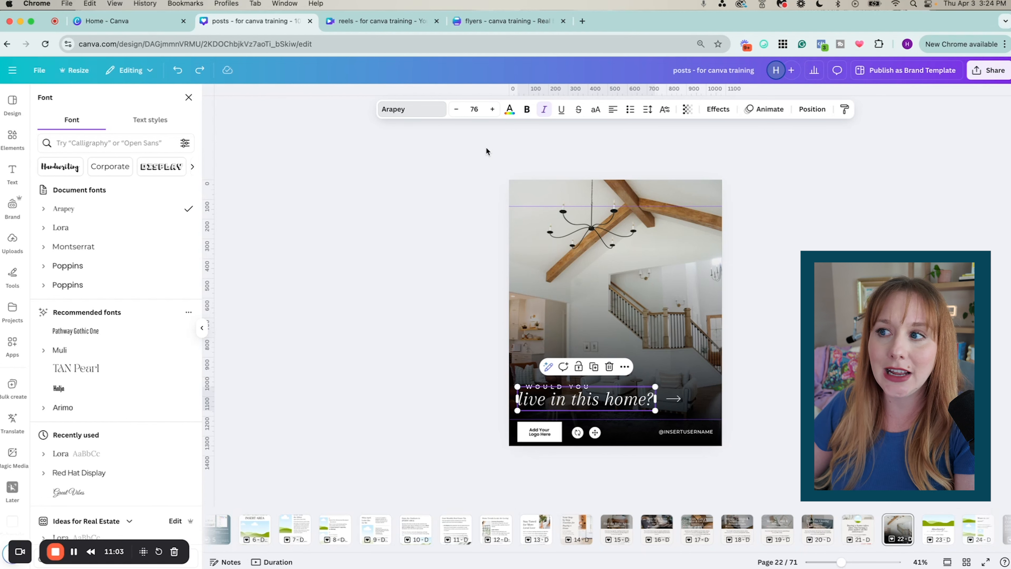
pyautogui.click(442, 308)
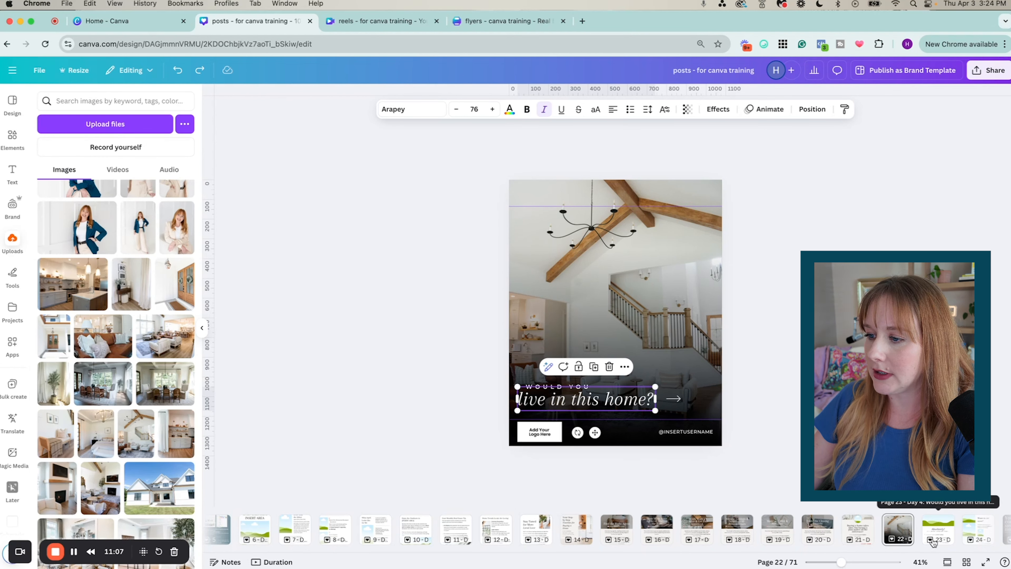
# On page 23, 'Absolutely!', place the white house photo in the top image area
pyautogui.click(933, 541)
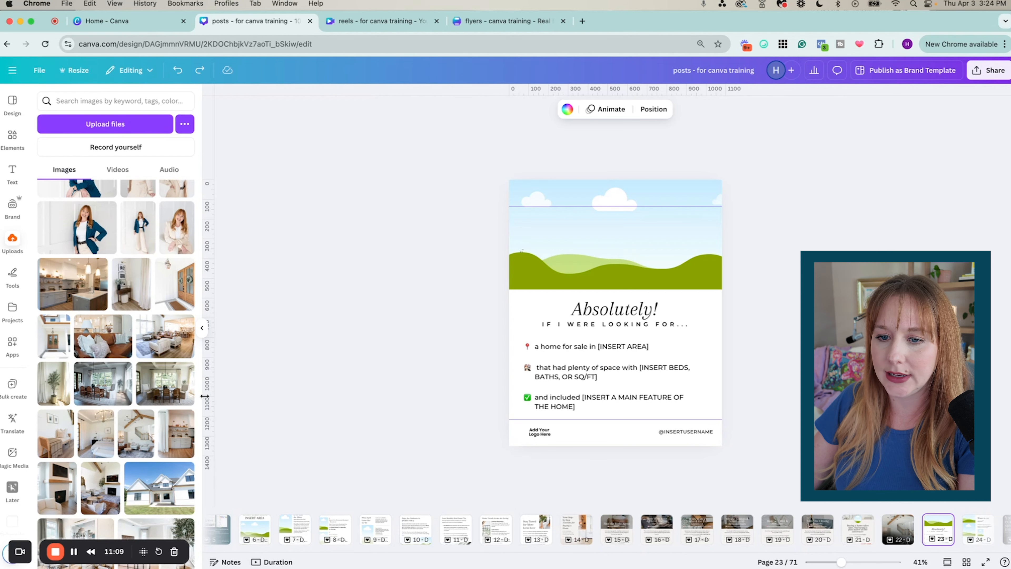
pyautogui.moveTo(160, 488); pyautogui.dragTo(591, 255)
pyautogui.doubleClick(588, 253)
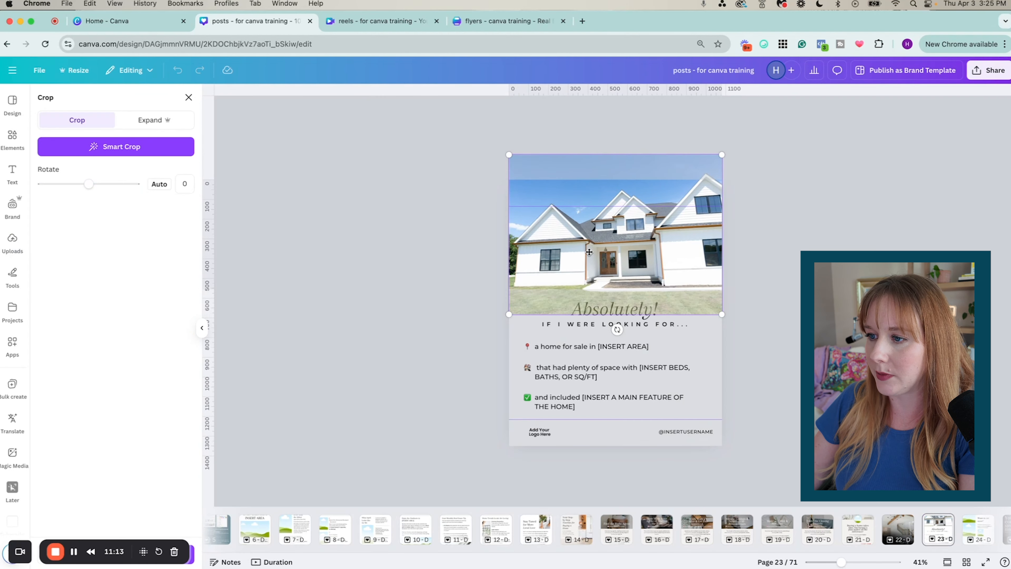
pyautogui.click(743, 292)
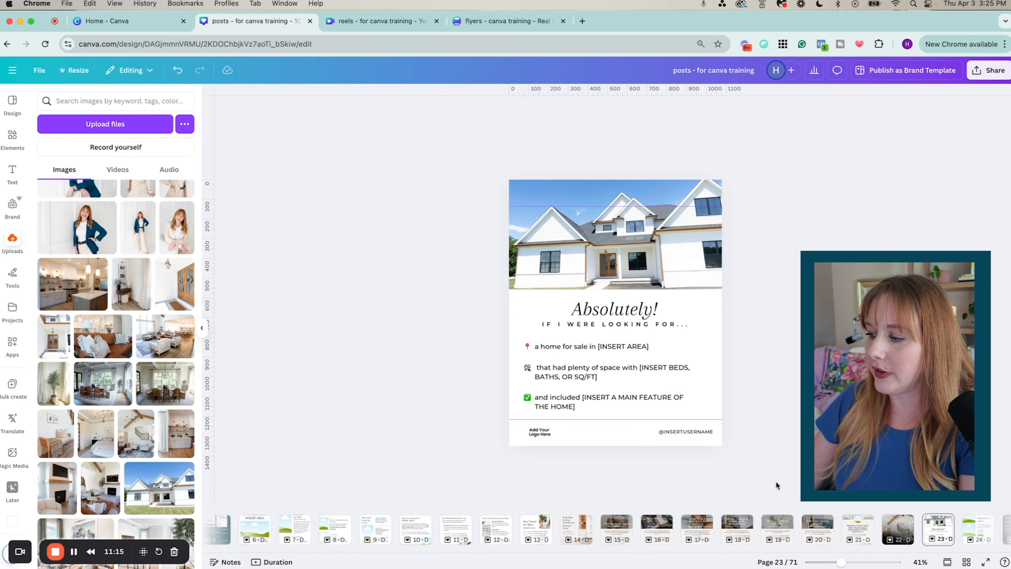
# On page 24, 'Want to see more?', drop the headshot into the small frame and fit its crop
pyautogui.hscroll(2, 912, 533)
pyautogui.click(936, 529)
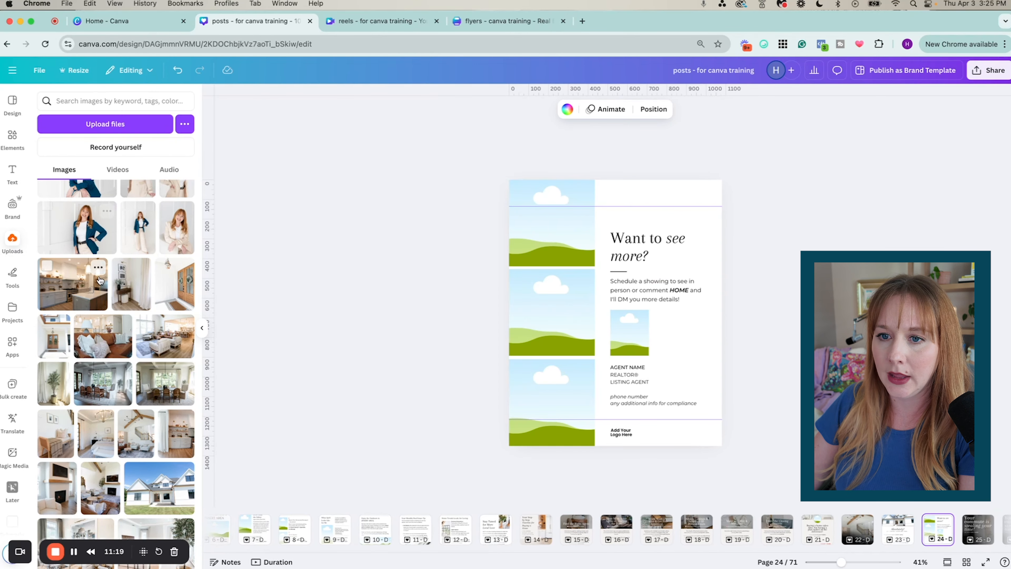
pyautogui.scroll(2, 98, 279)
pyautogui.moveTo(140, 226); pyautogui.dragTo(623, 340)
pyautogui.doubleClick(623, 341)
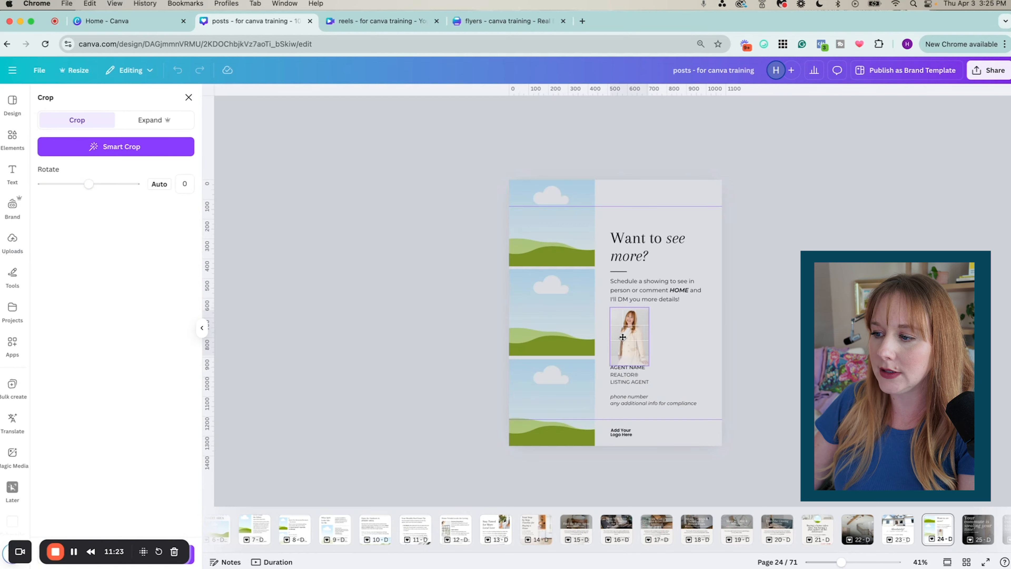
pyautogui.click(729, 341)
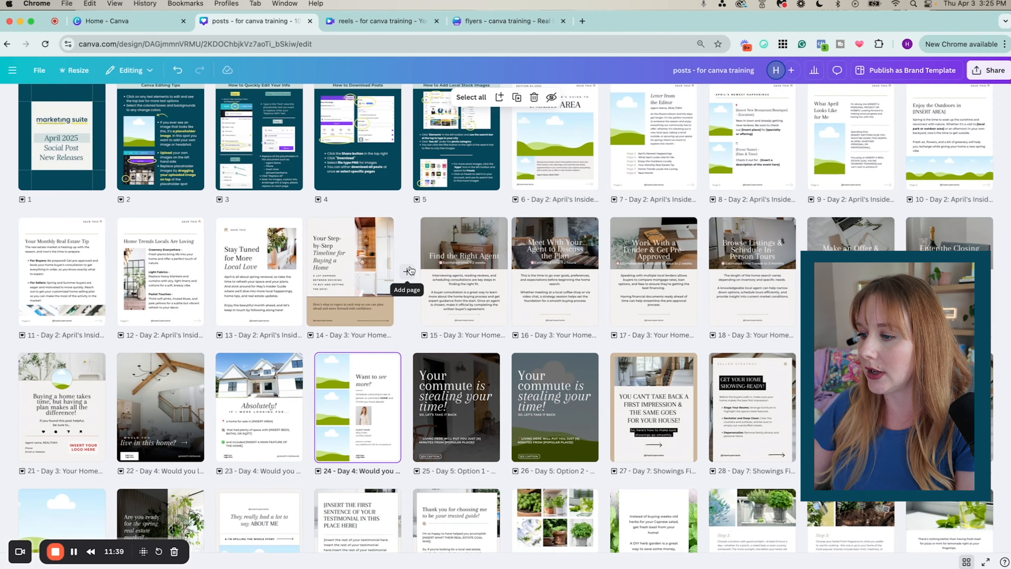
# Scroll down the page grid and open page 44, the 'How do people know what's happening' post
pyautogui.scroll(-10, 410, 271)
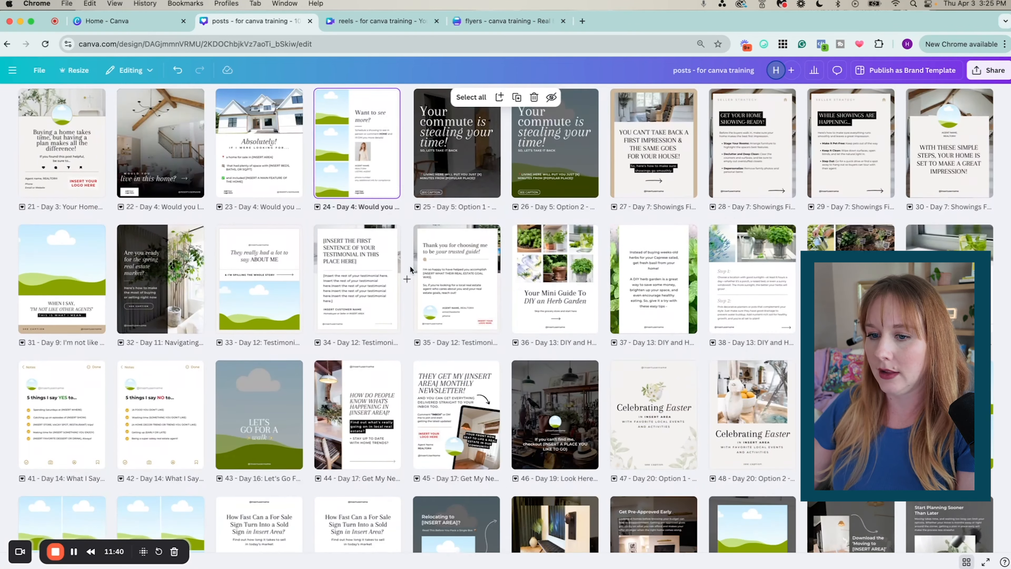
pyautogui.scroll(-1, 409, 271)
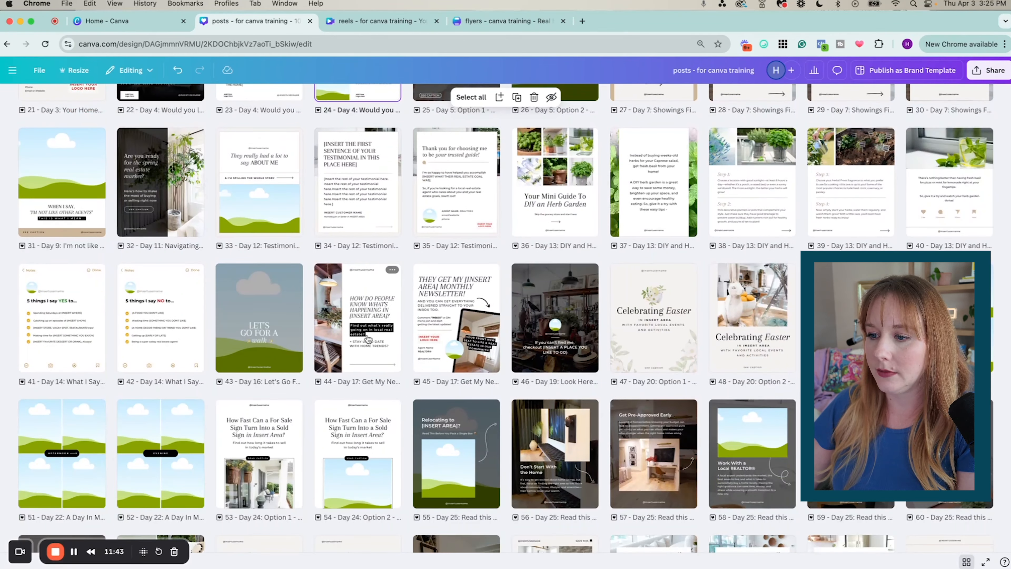
pyautogui.doubleClick(355, 342)
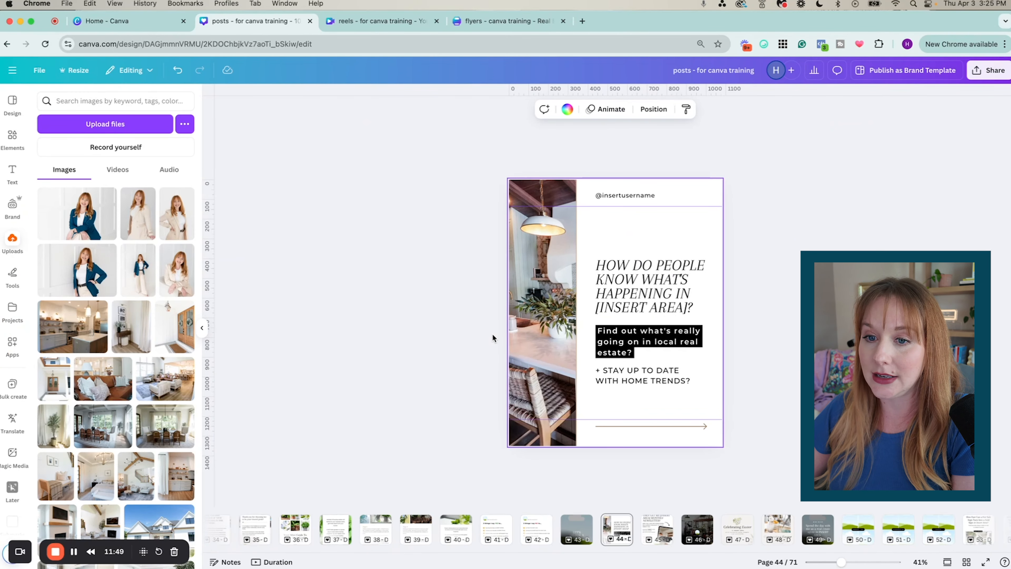
pyautogui.doubleClick(642, 198)
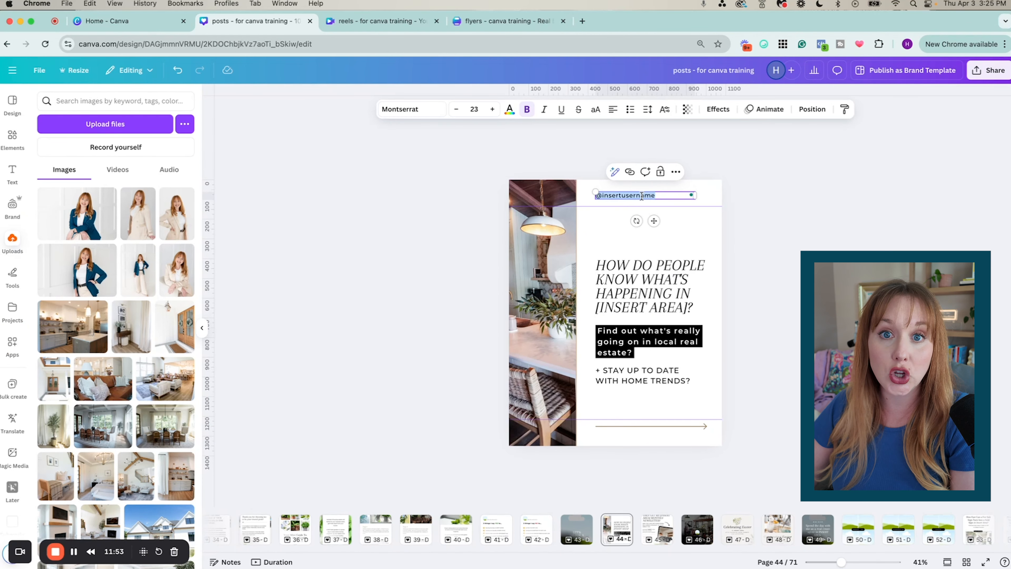
pyautogui.write('@')
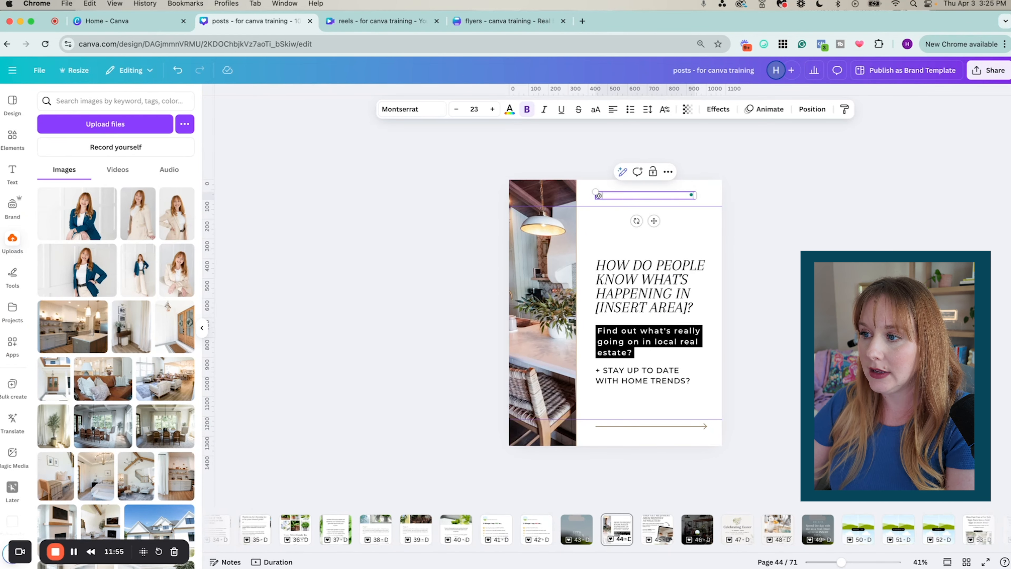
pyautogui.write('ideasforrealestate')
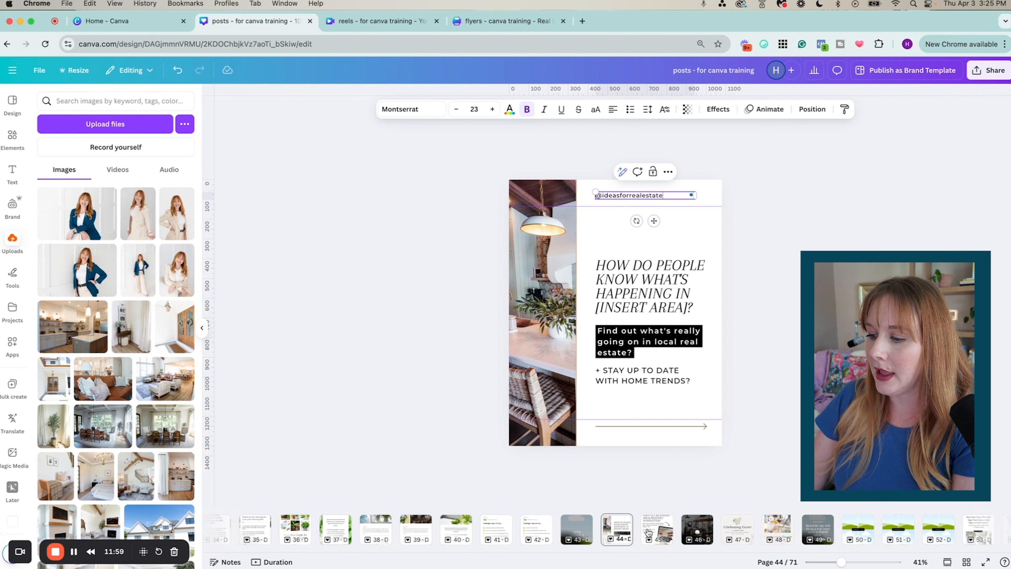
pyautogui.click(649, 533)
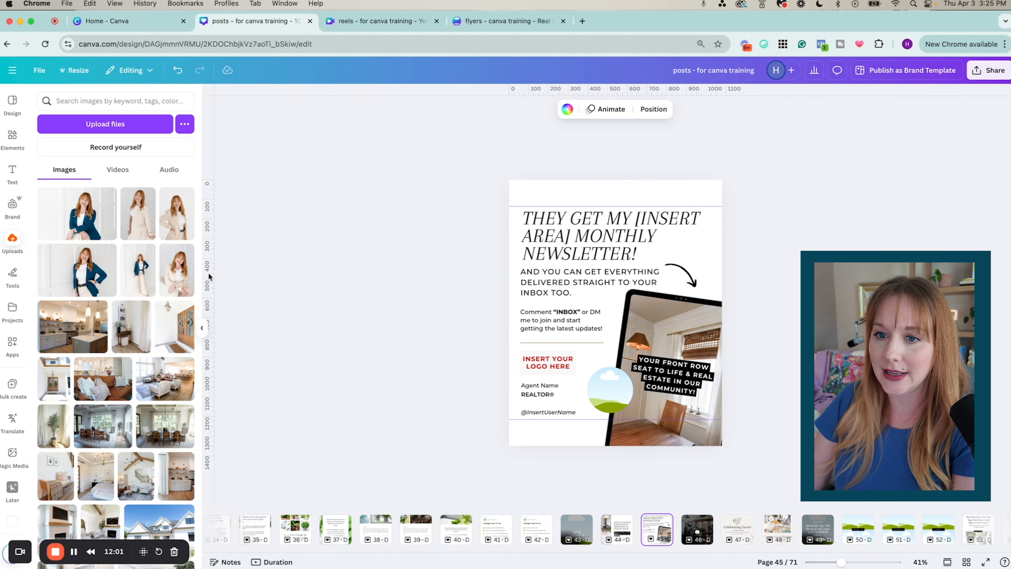
# Drop the blazer headshot into page 45's circle photo, enlarged and centred on the woman
pyautogui.moveTo(107, 255); pyautogui.dragTo(617, 389)
pyautogui.doubleClick(616, 389)
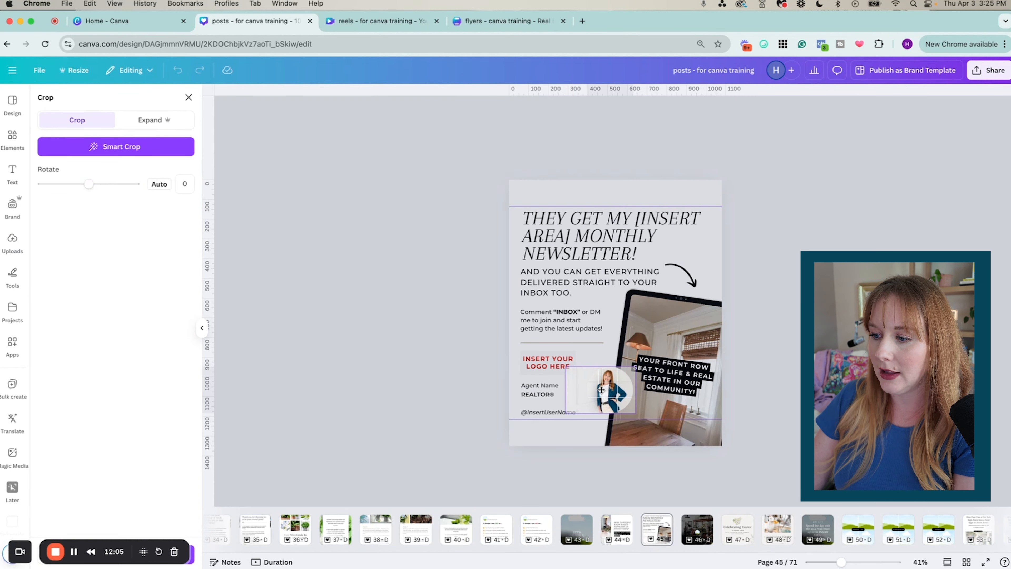
pyautogui.moveTo(644, 412); pyautogui.dragTo(702, 471)
pyautogui.moveTo(609, 393); pyautogui.dragTo(562, 389)
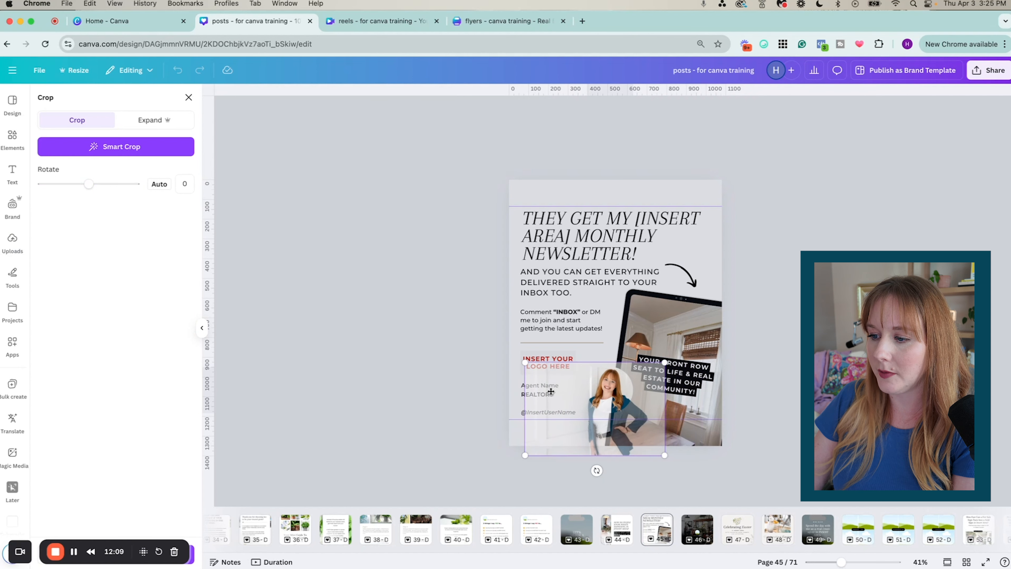
pyautogui.click(471, 400)
pyautogui.click(472, 399)
# Select page 45's Agent Name text, then return to page 44
pyautogui.click(540, 388)
pyautogui.tripleClick(541, 388)
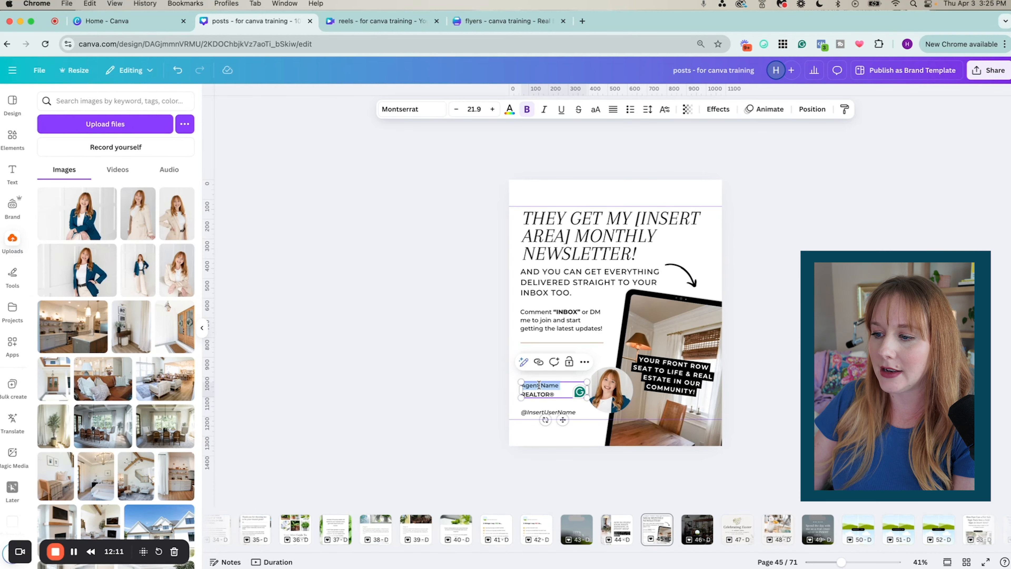
pyautogui.click(506, 441)
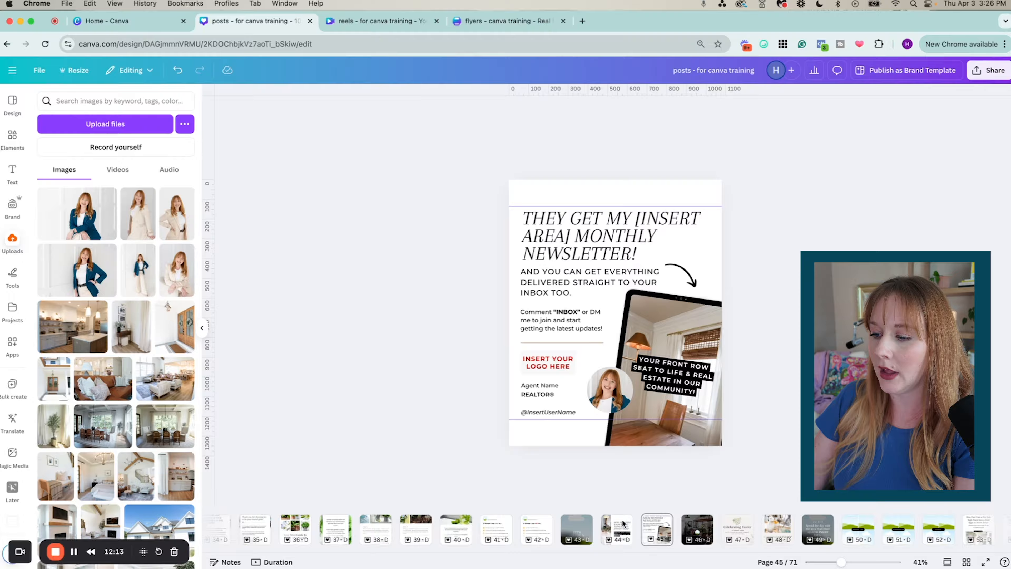
pyautogui.click(617, 529)
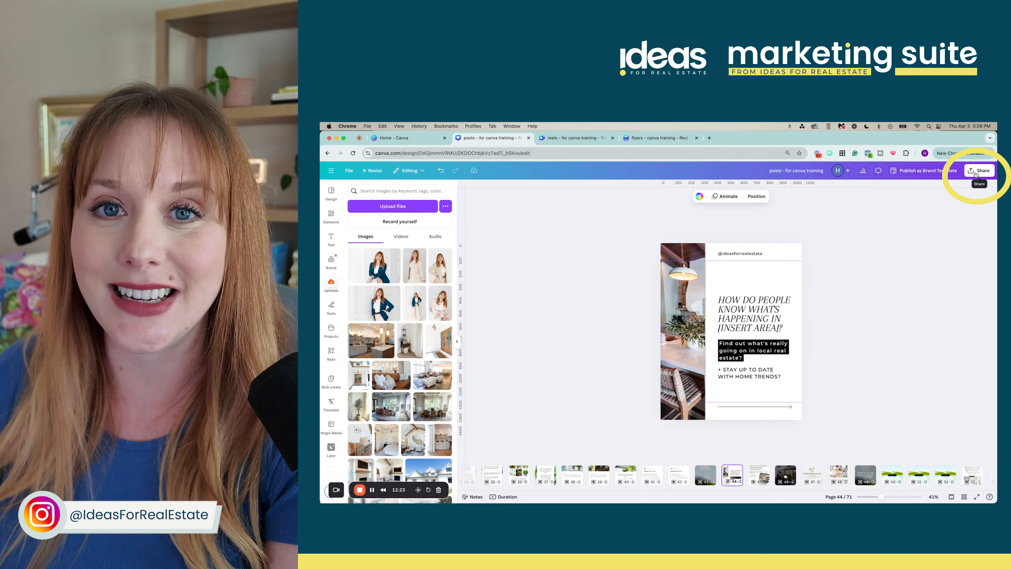
# Open the Share menu at the top right of the editor
pyautogui.click(975, 171)
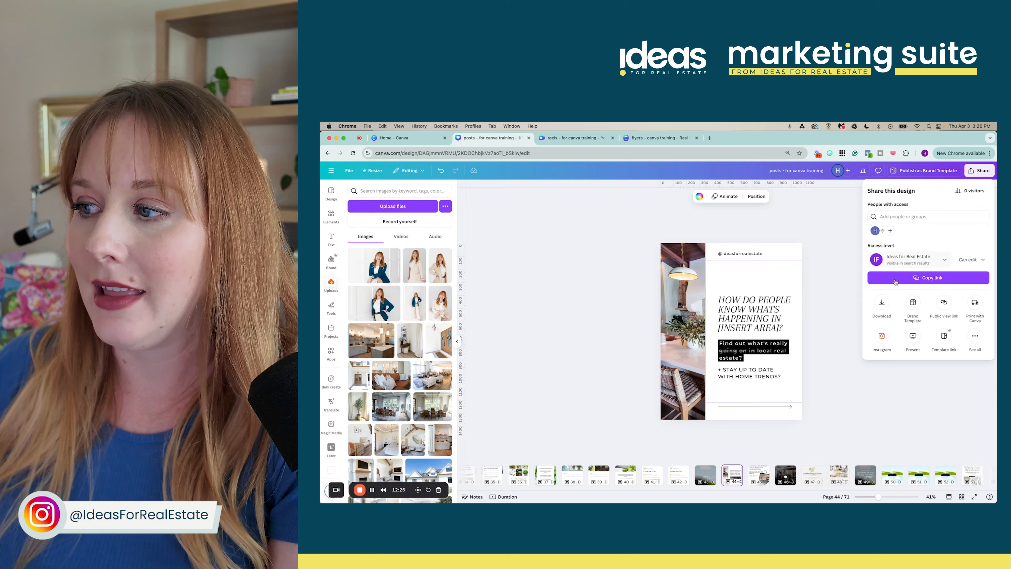
# In Download, clear all pages, tick pages 44 and 45, and download them as PNG
pyautogui.click(882, 304)
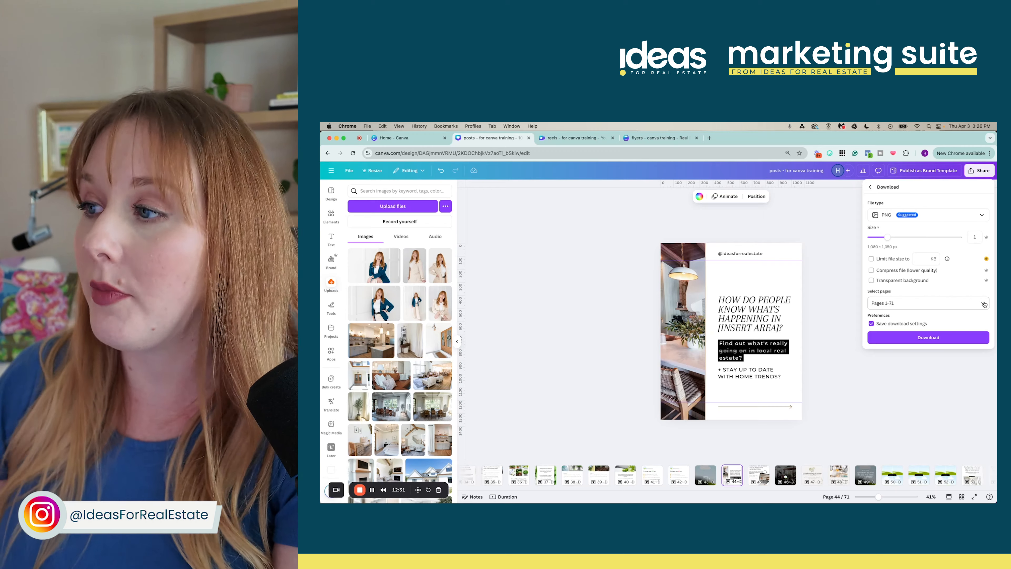
pyautogui.click(983, 305)
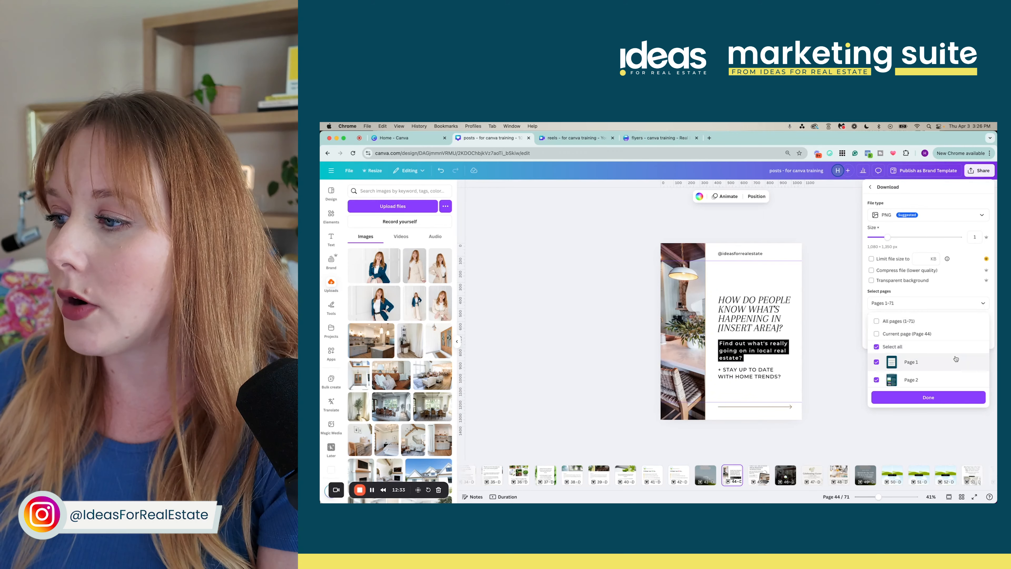
pyautogui.scroll(-2, 955, 360)
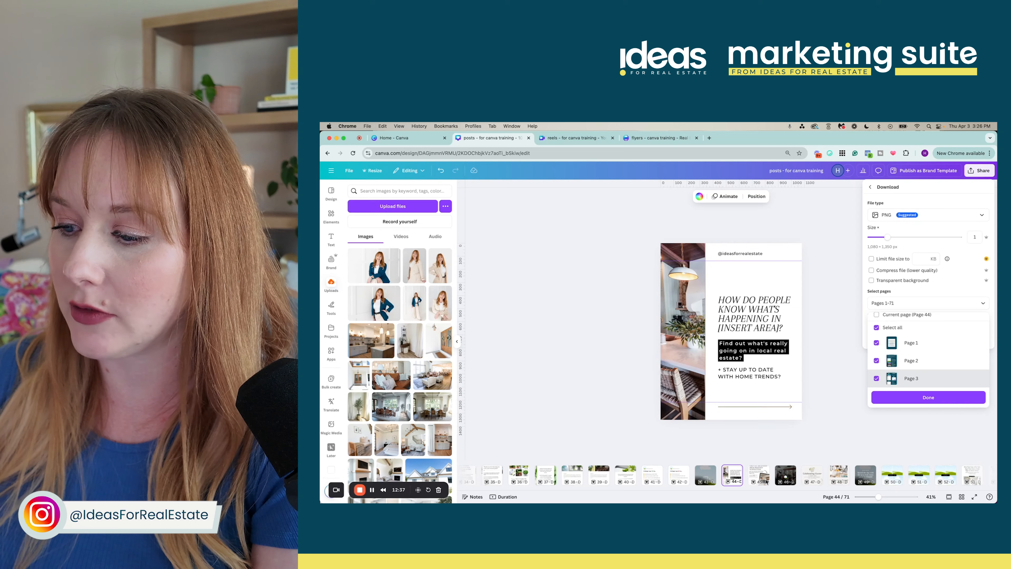
pyautogui.scroll(2, 913, 332)
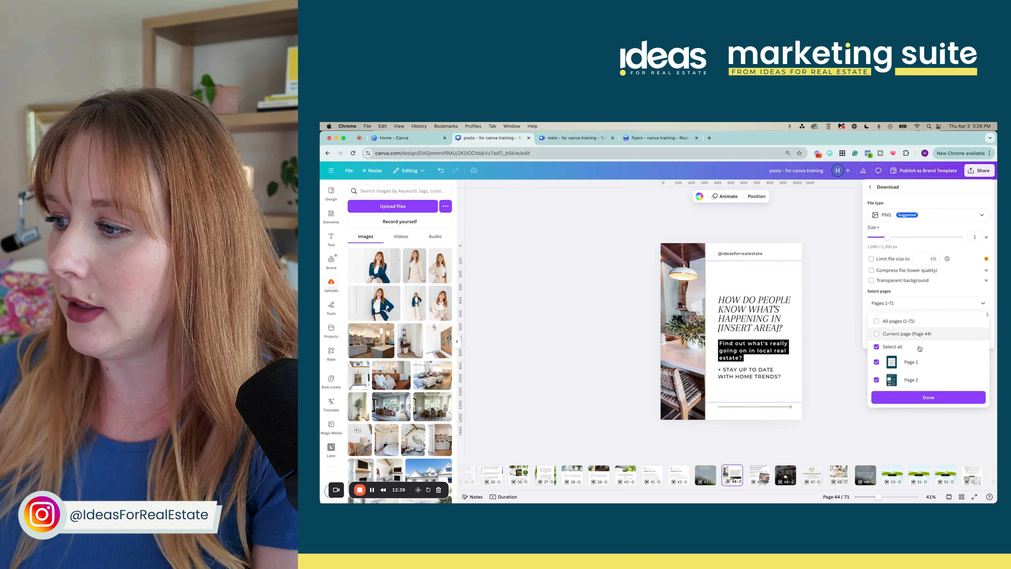
pyautogui.click(892, 347)
pyautogui.scroll(-10, 919, 348)
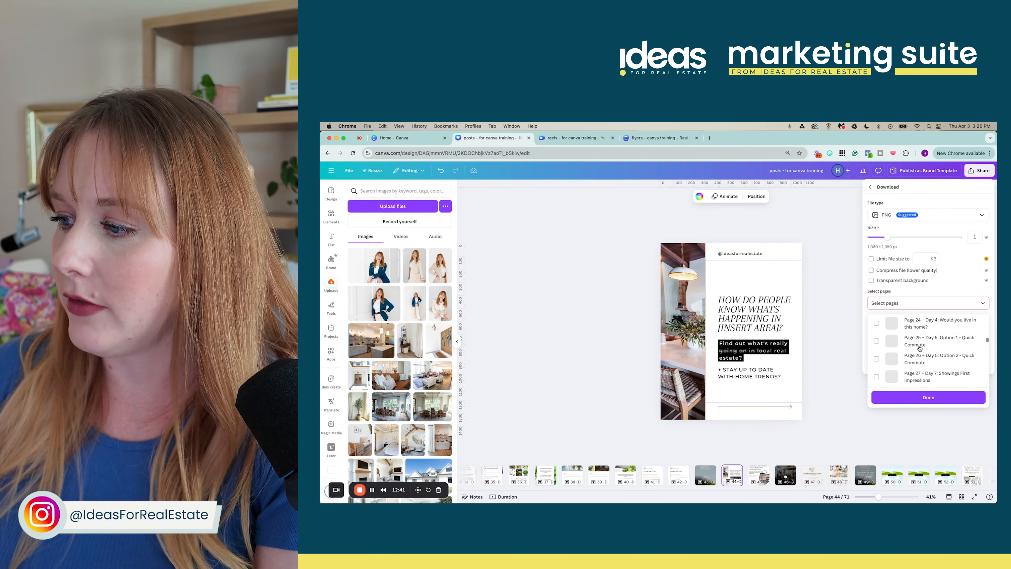
pyautogui.scroll(-6, 919, 348)
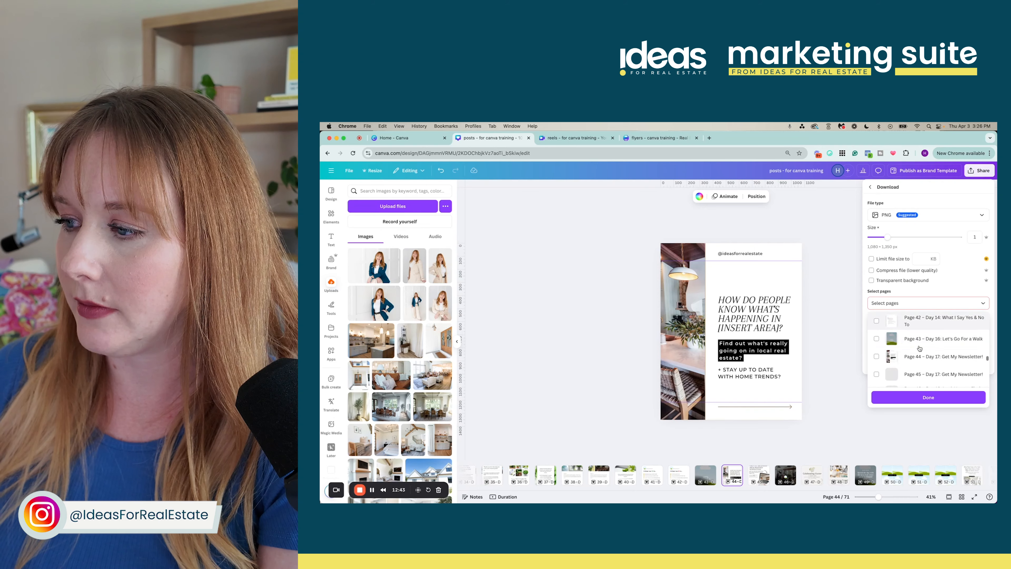
pyautogui.click(916, 356)
pyautogui.click(917, 376)
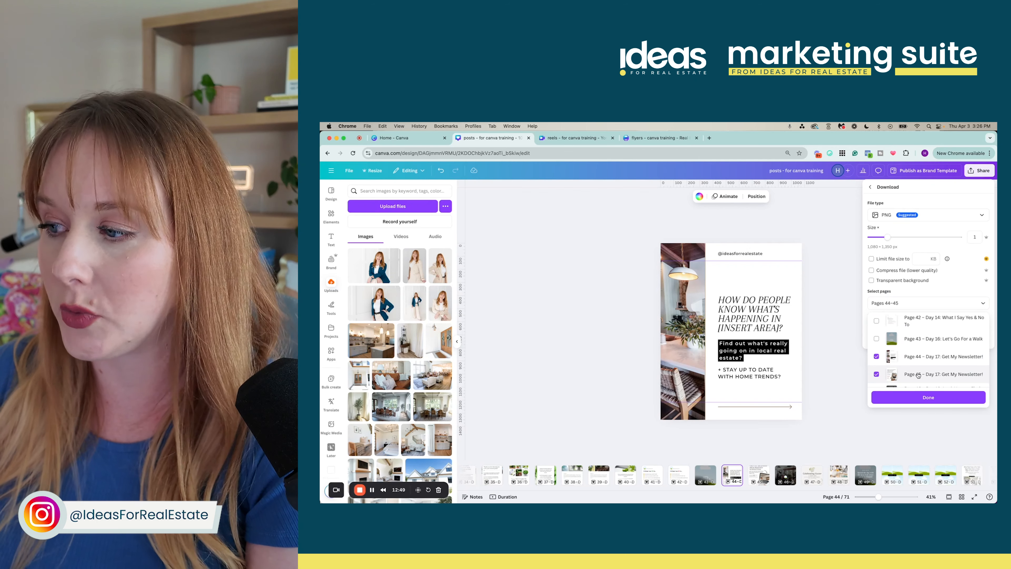
pyautogui.scroll(-1, 918, 380)
pyautogui.click(920, 403)
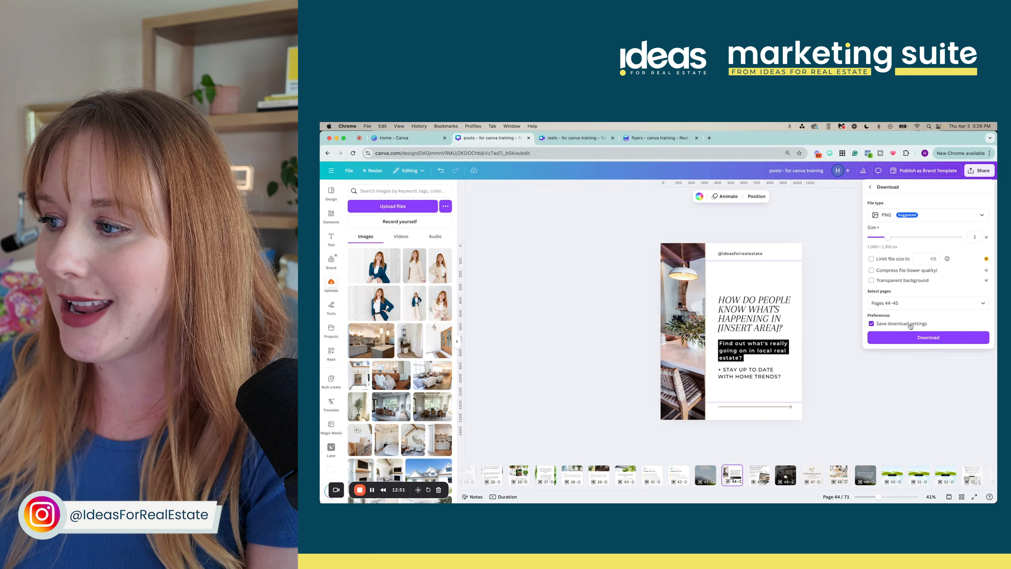
pyautogui.click(911, 337)
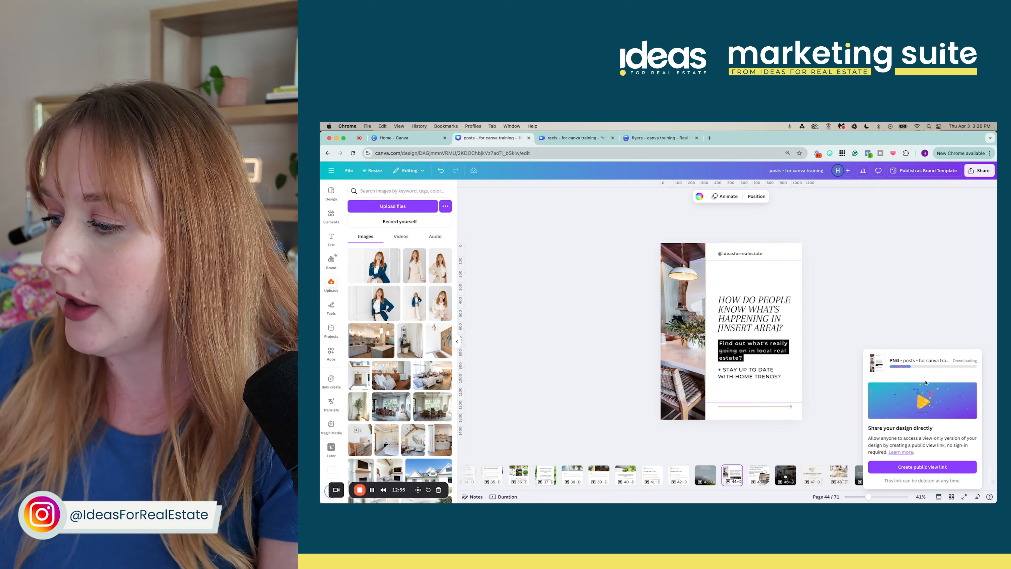
# Switch to grid view, scroll to the top, and open page 2, Canva Editing Tips
pyautogui.click(950, 496)
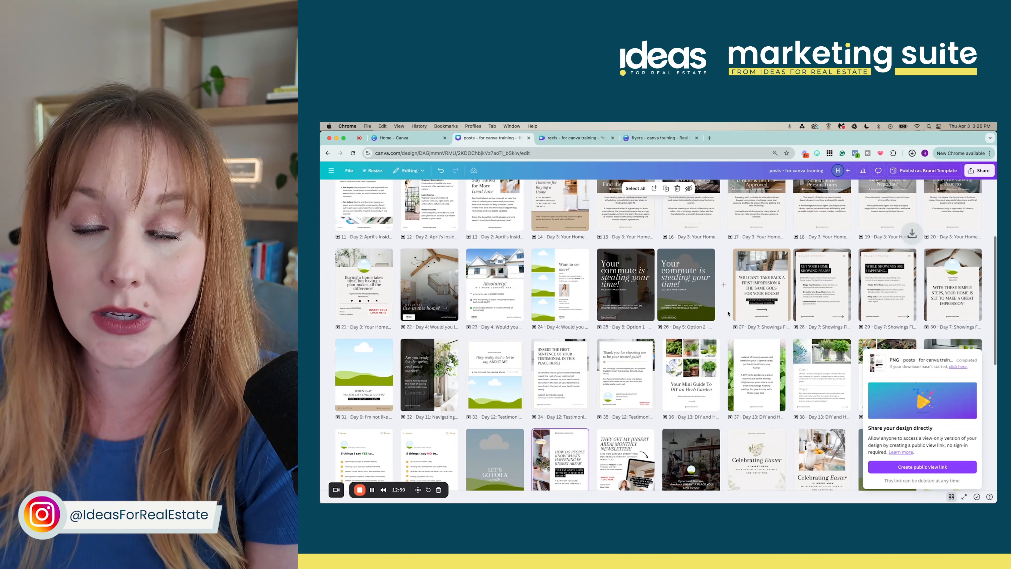
pyautogui.scroll(5, 728, 313)
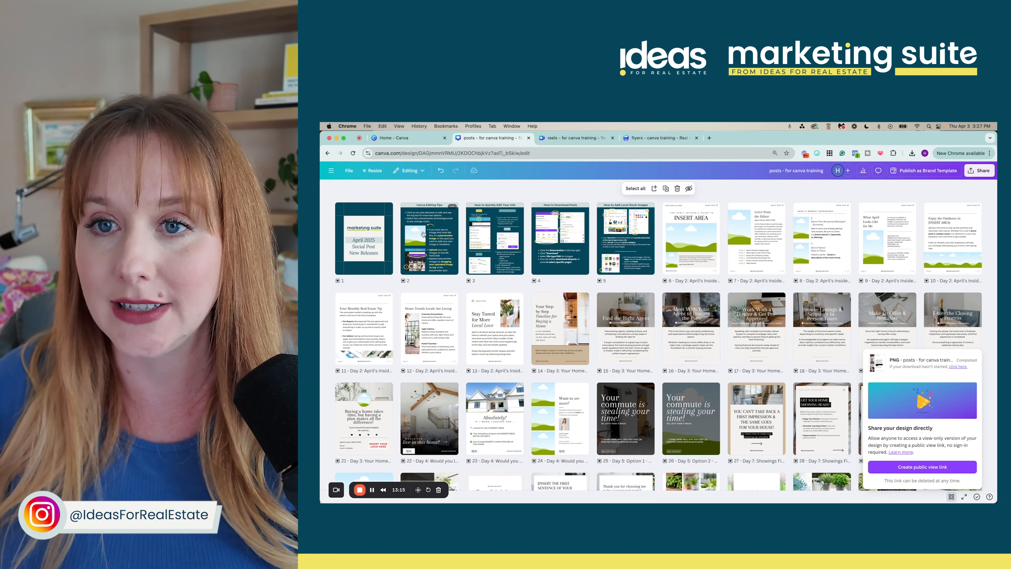
pyautogui.doubleClick(423, 234)
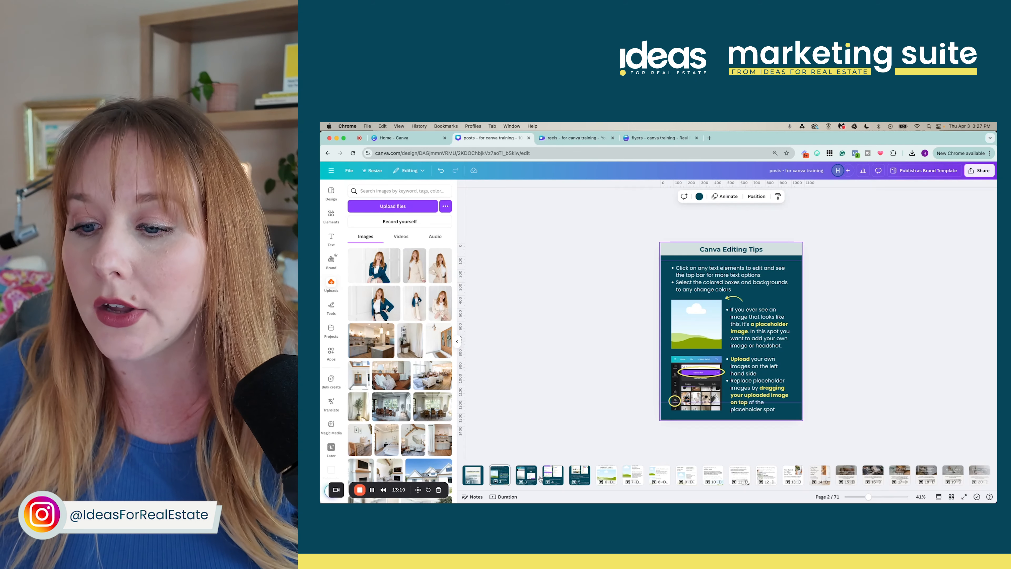
# Browse tip pages 3, 4 and 5, then return to page 3, How to Quickly Edit Your Info
pyautogui.click(526, 475)
pyautogui.click(553, 476)
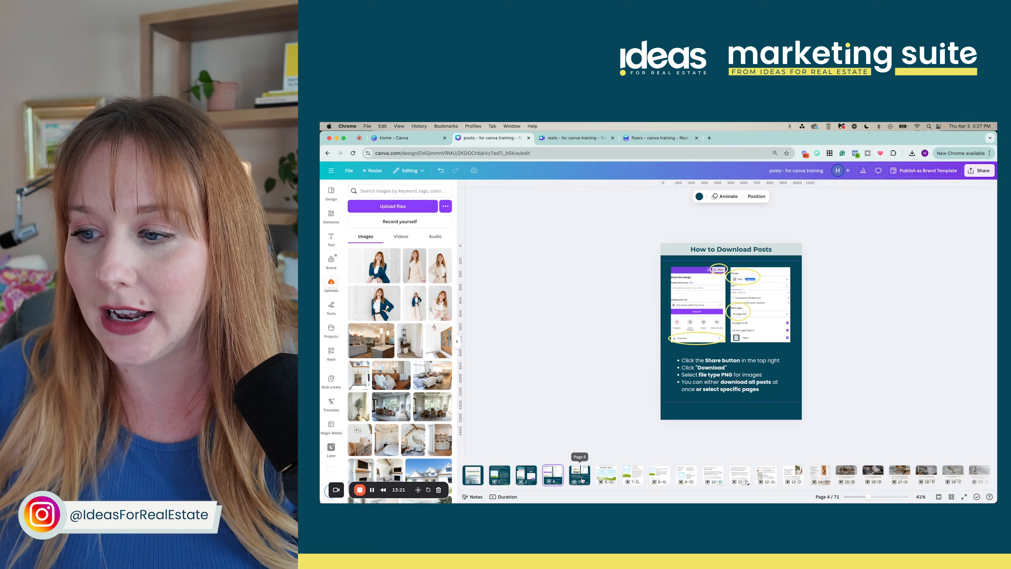
pyautogui.click(581, 479)
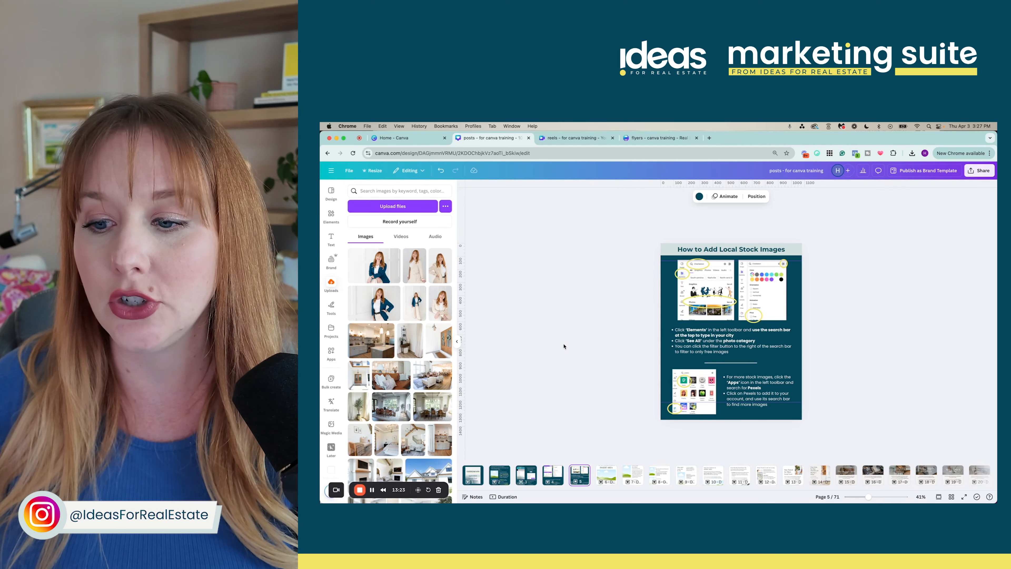
pyautogui.click(547, 479)
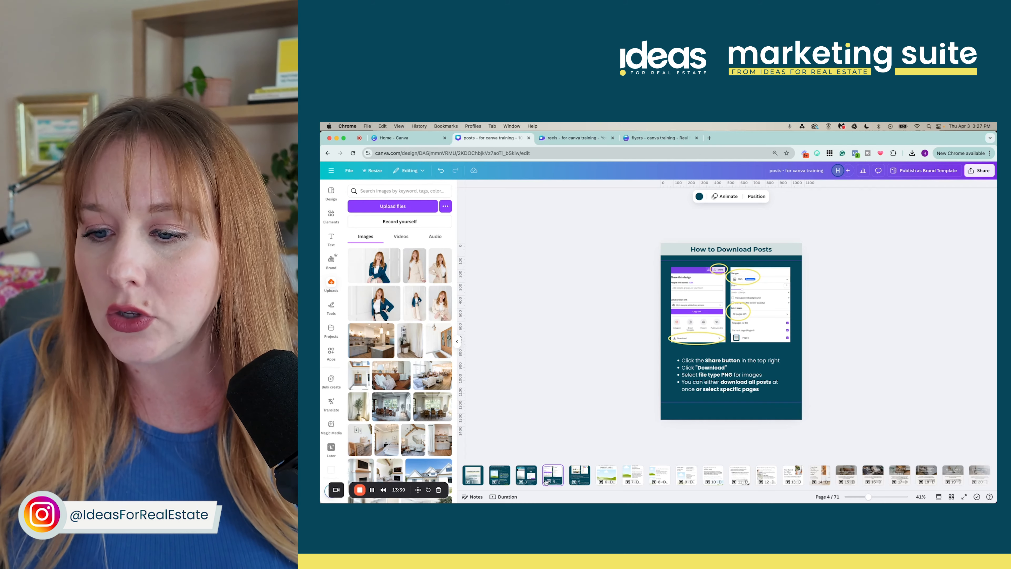
pyautogui.click(528, 476)
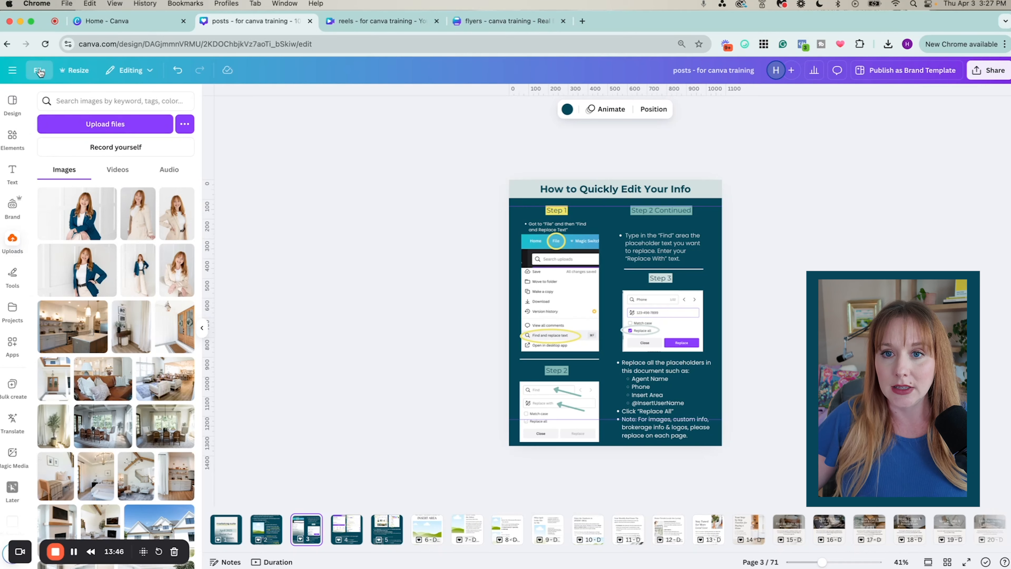
pyautogui.click(40, 71)
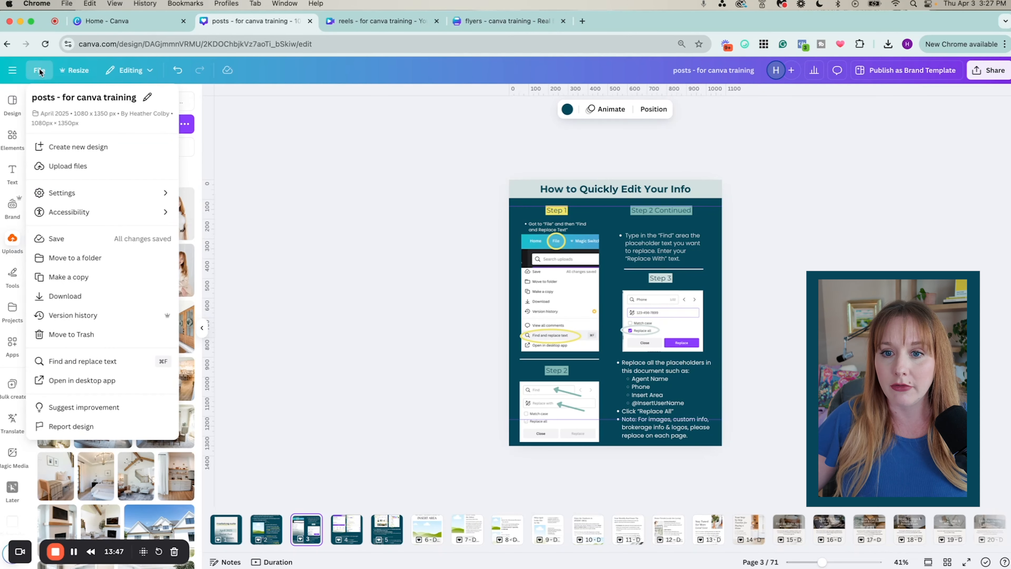
# Use Find and replace to swap all 11 'agent name' placeholders for the agent's name
pyautogui.click(112, 361)
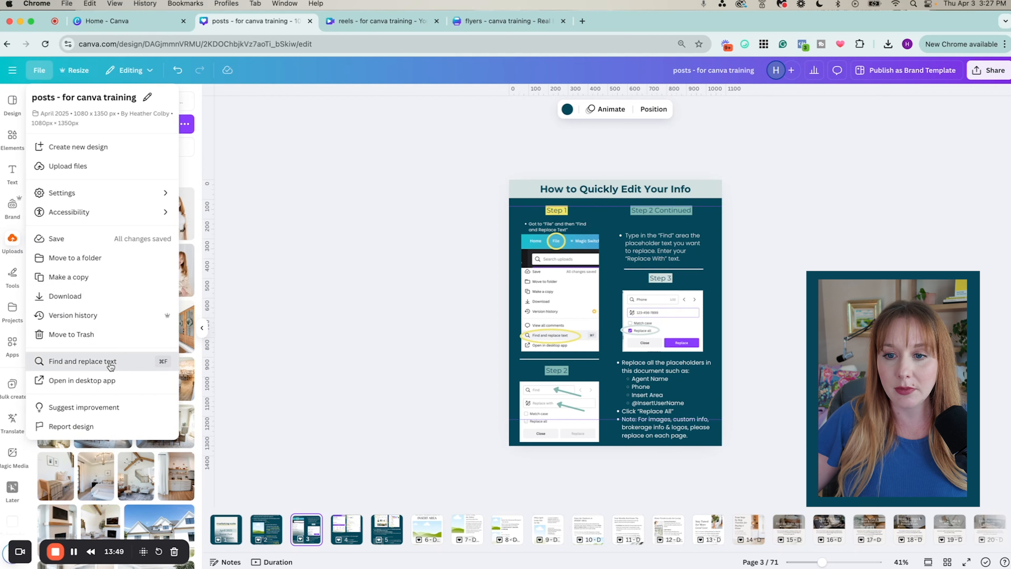
pyautogui.click(881, 153)
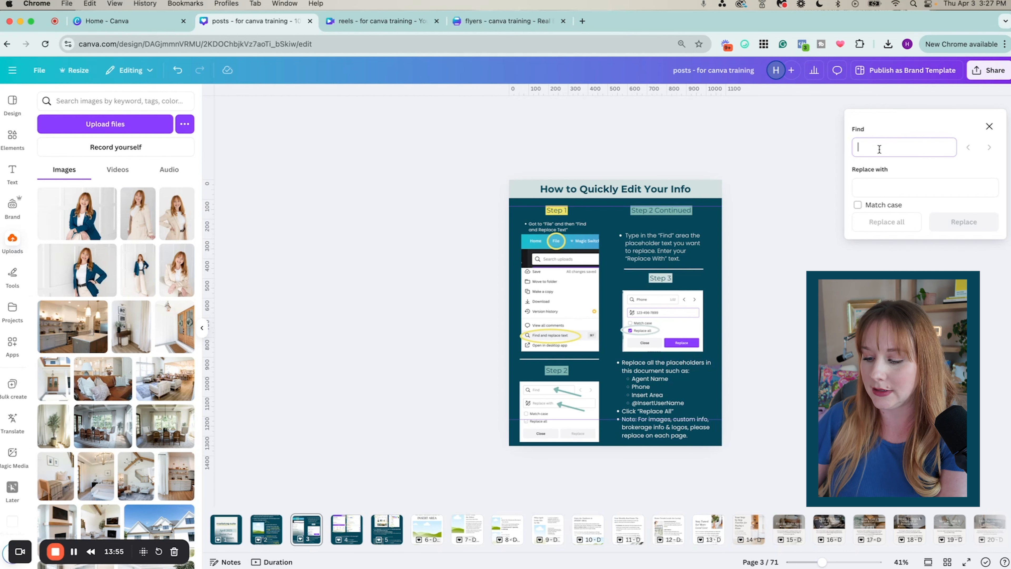
pyautogui.write('agent name')
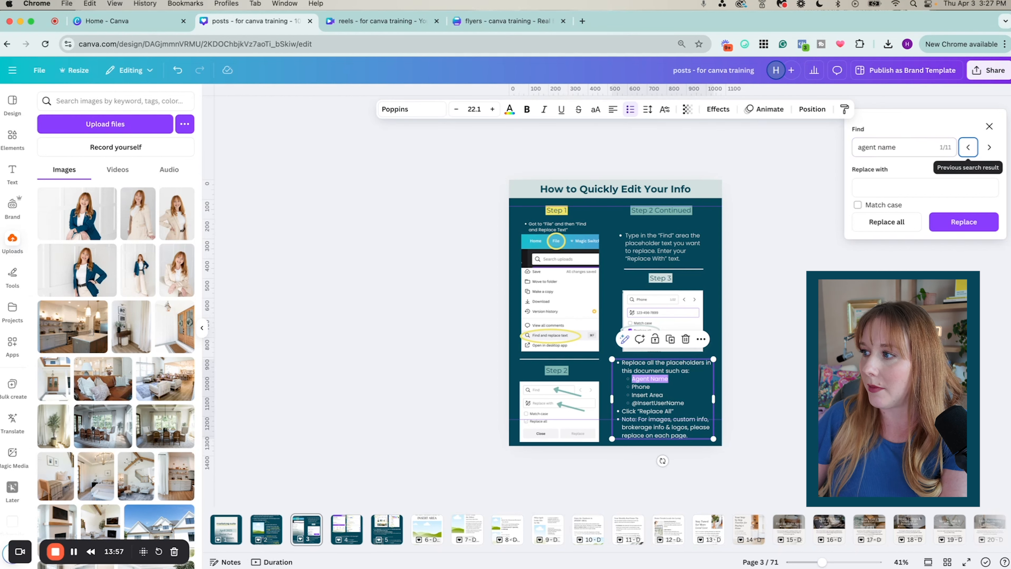
pyautogui.click(928, 185)
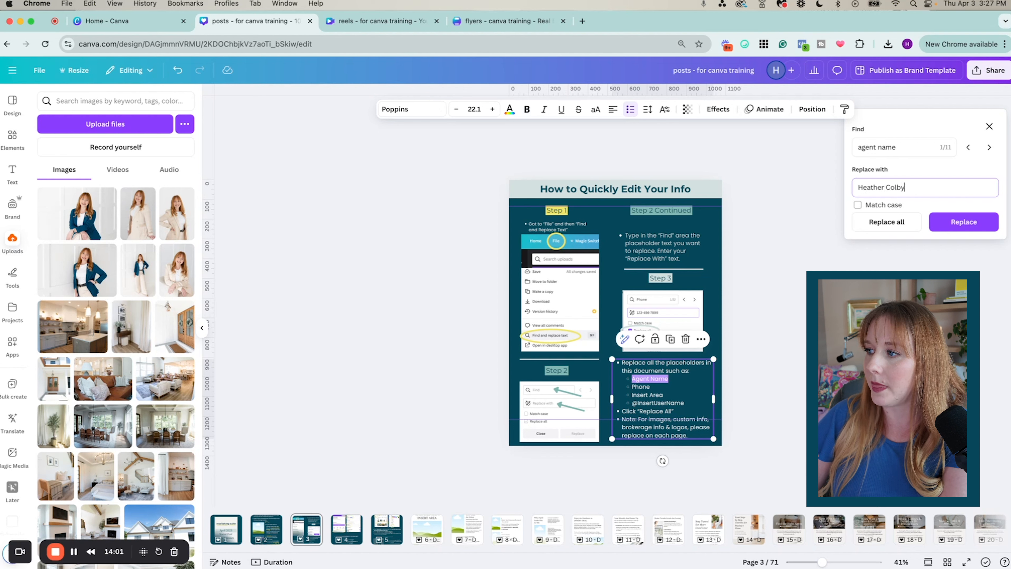
pyautogui.click(902, 221)
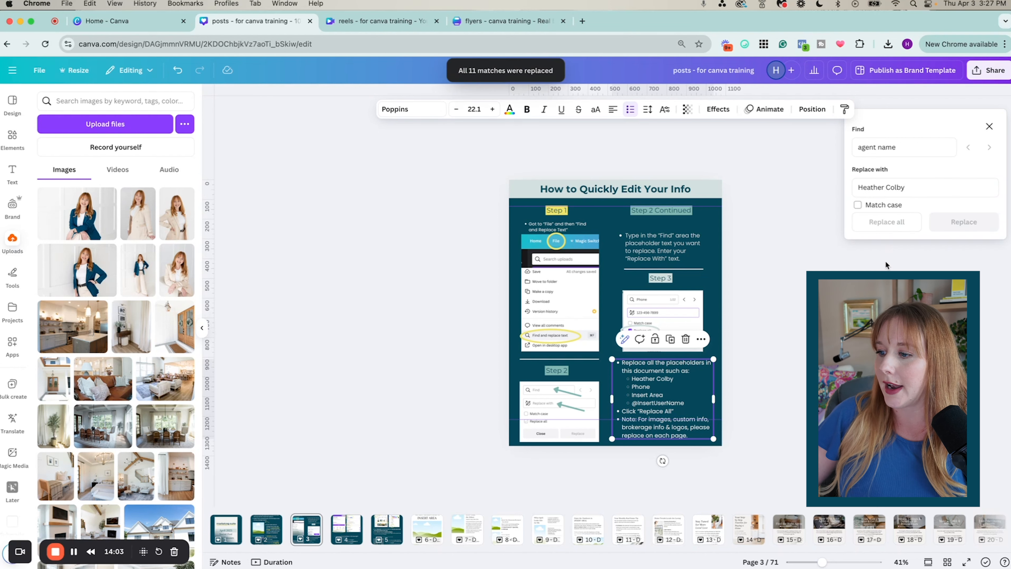
pyautogui.tripleClick(899, 145)
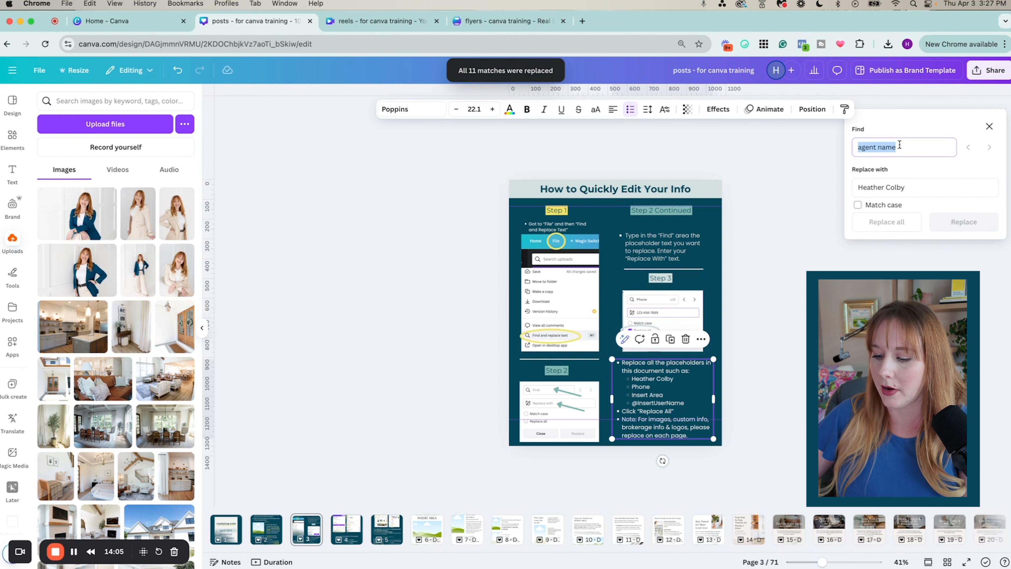
pyautogui.write('@inser')
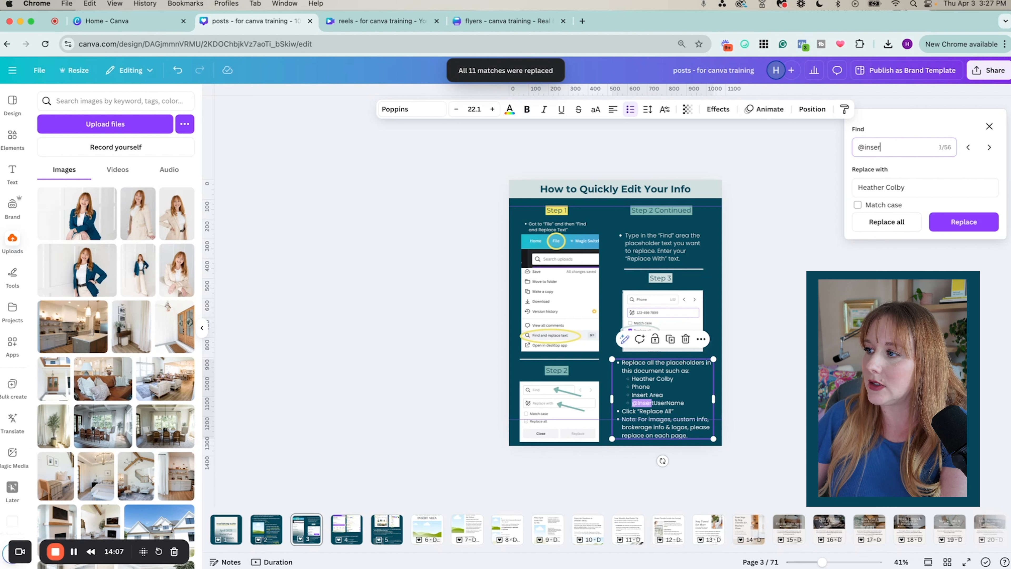
pyautogui.write('tusername')
pyautogui.tripleClick(909, 187)
pyautogui.write('@ideasforrealestate')
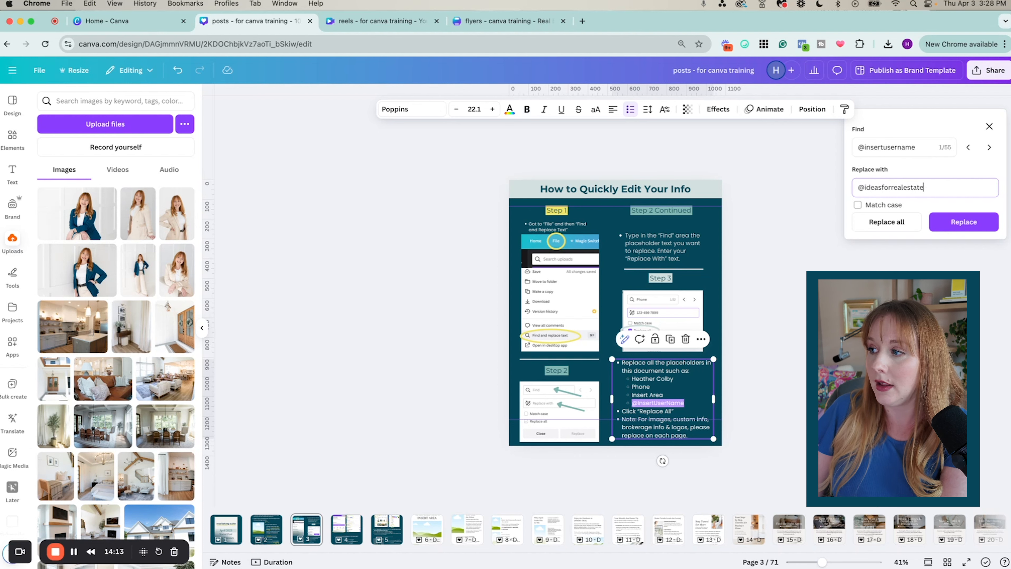
pyautogui.click(963, 223)
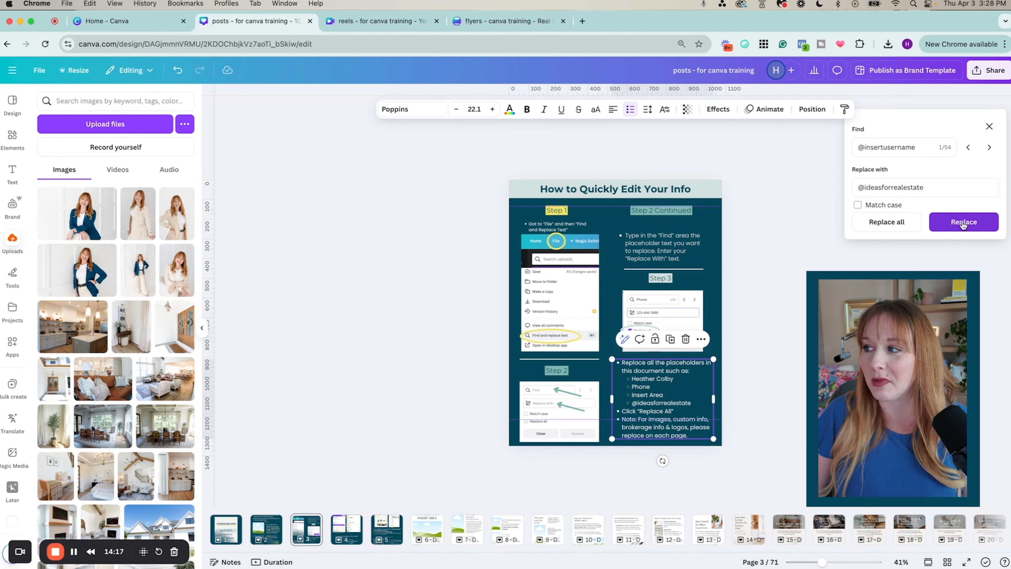
pyautogui.click(914, 225)
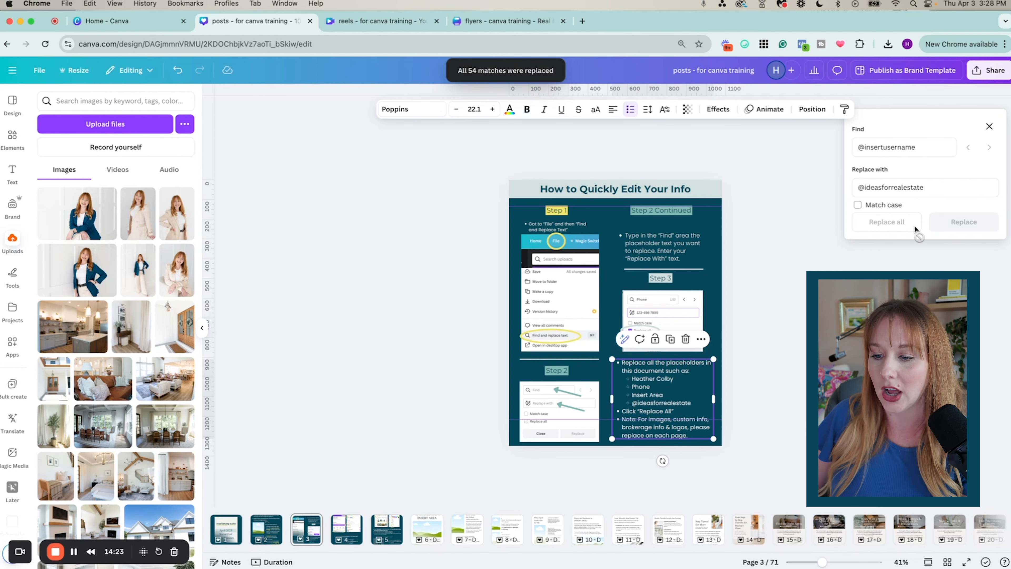
pyautogui.click(340, 543)
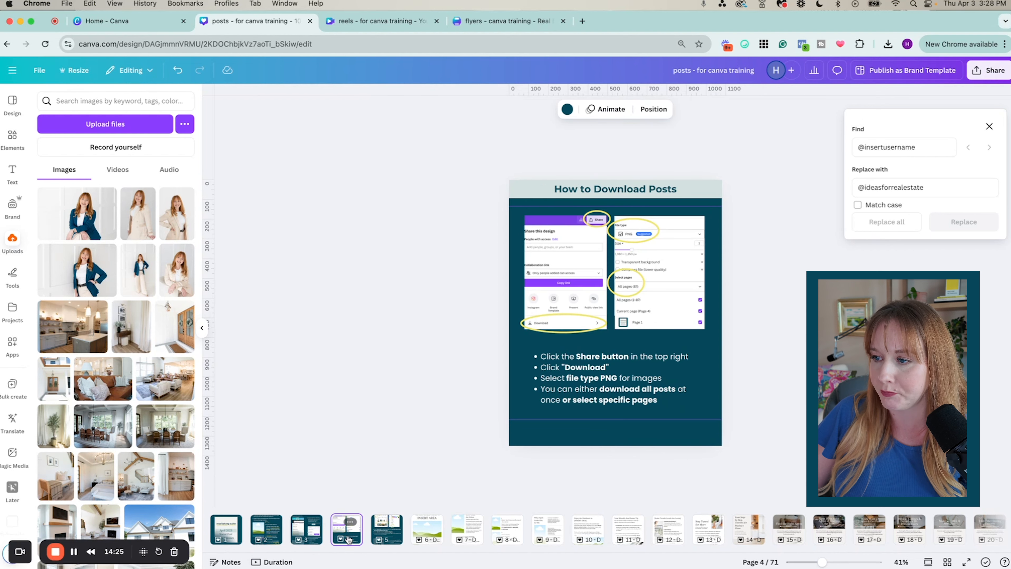
# Move through page 5 to page 6, The April Insider's Guide to Insert Area post
pyautogui.click(396, 535)
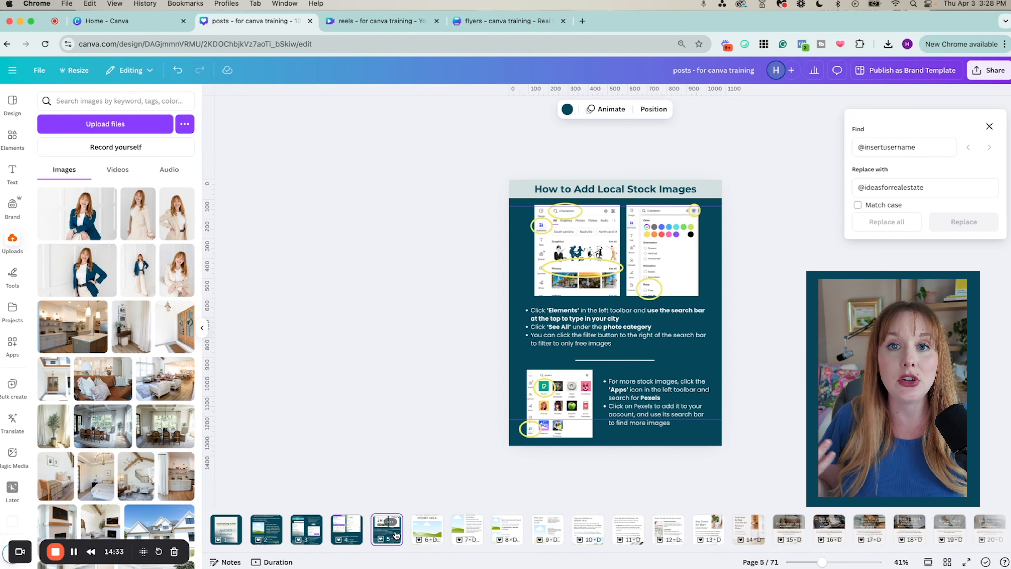
pyautogui.click(431, 541)
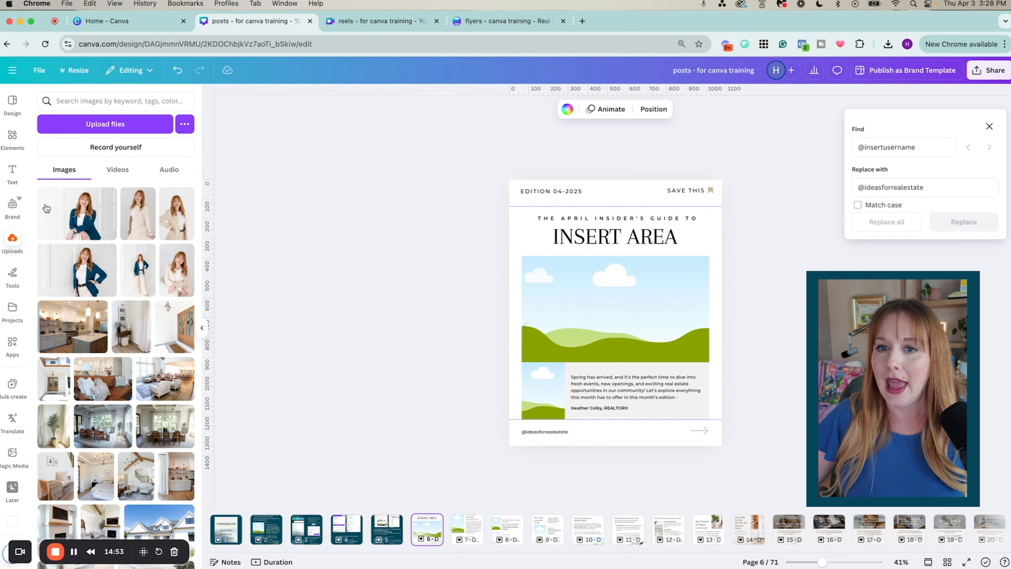
# Search Photos for 'orlando' and drag the lakeside skyline photo into the main image frame
pyautogui.click(12, 137)
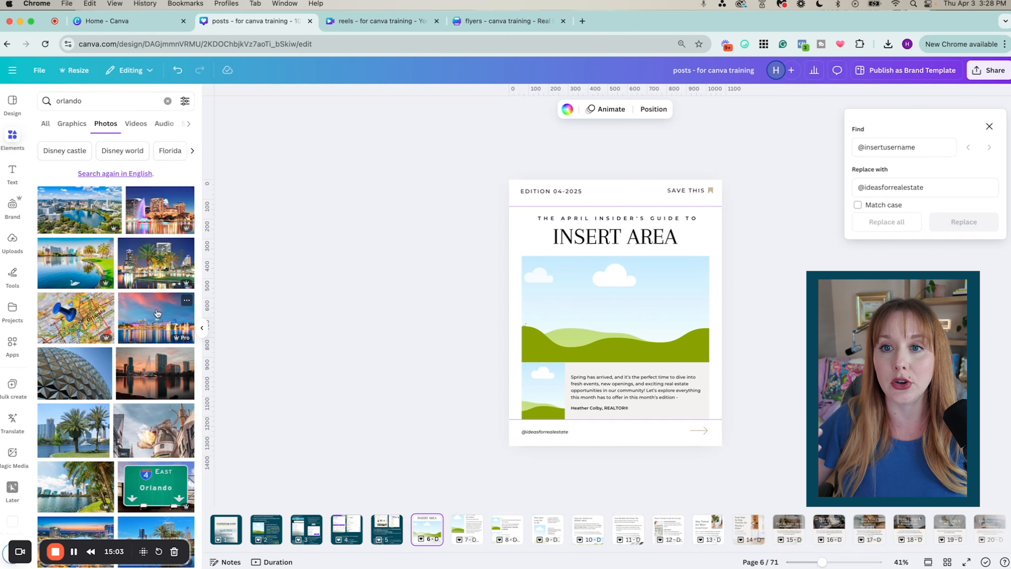
pyautogui.click(81, 106)
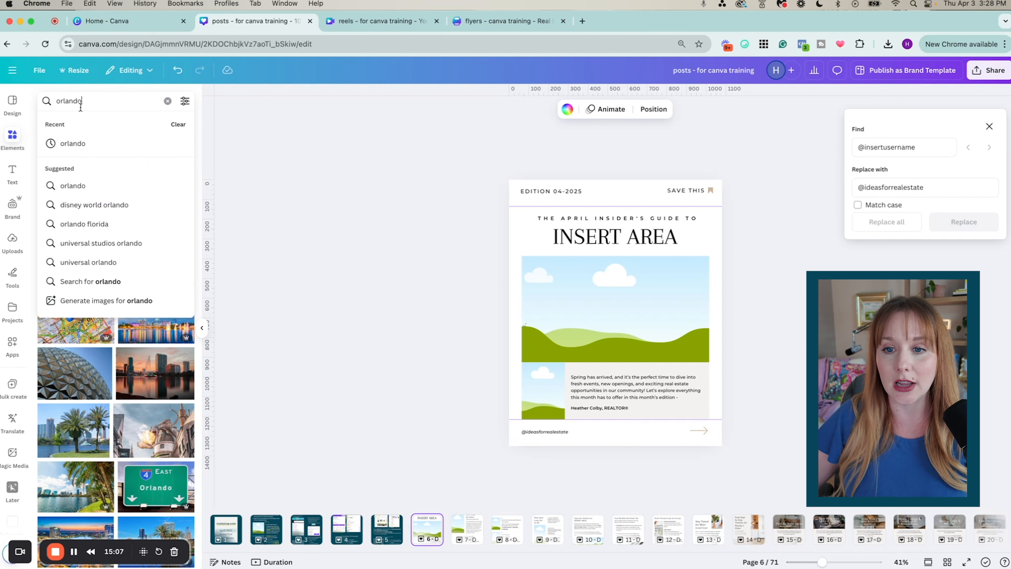
pyautogui.press('Return')
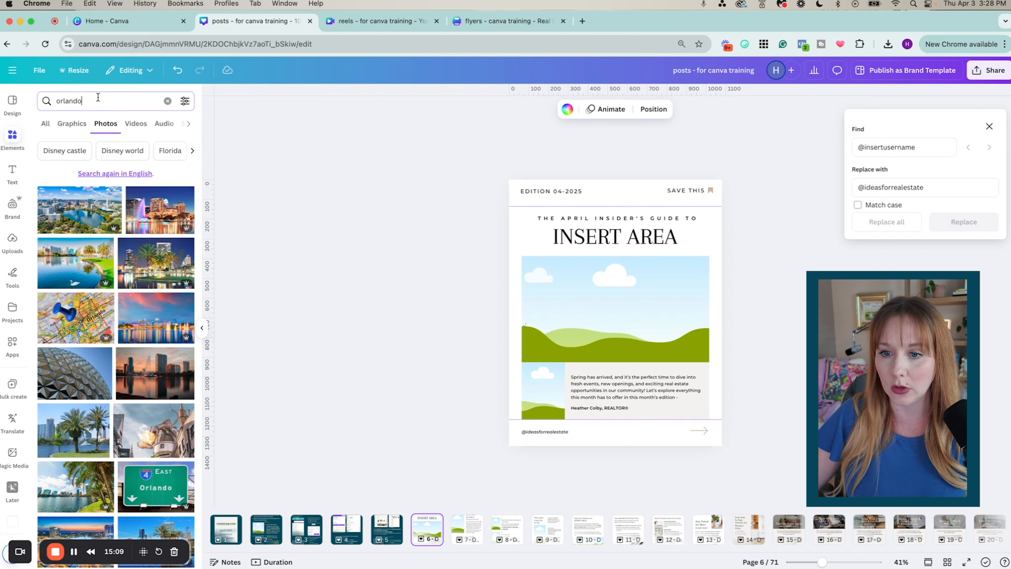
pyautogui.scroll(-5, 111, 378)
pyautogui.scroll(-1, 111, 381)
pyautogui.moveTo(155, 334); pyautogui.dragTo(556, 328)
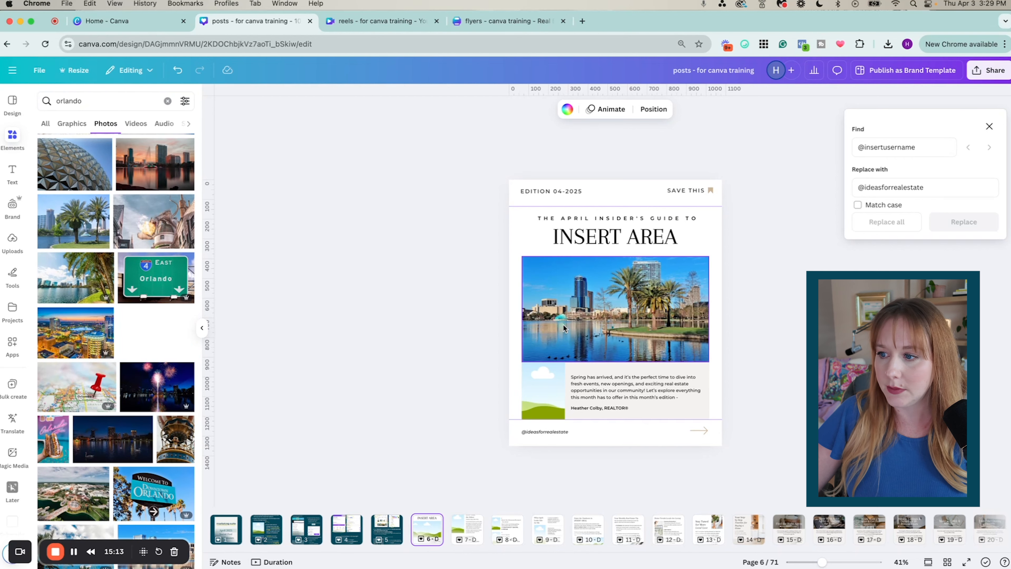
# Change the INSERT AREA heading to ORLANDO
pyautogui.doubleClick(632, 231)
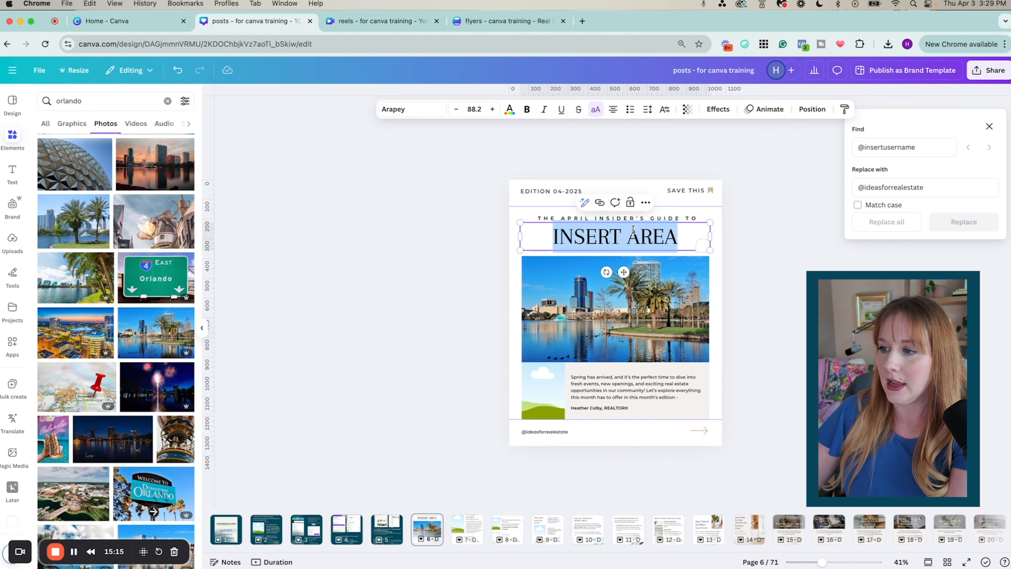
pyautogui.write('ORLANDO')
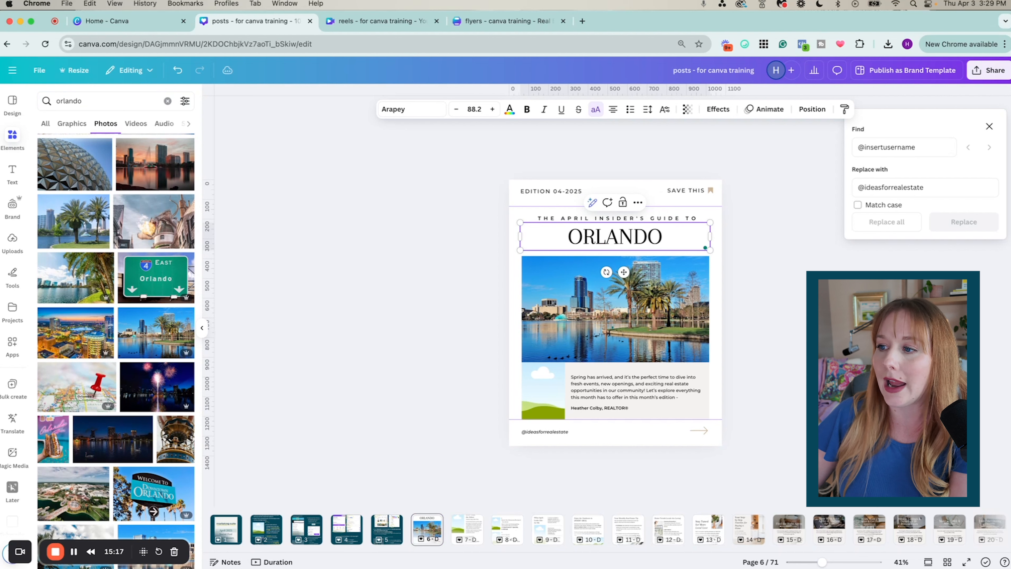
pyautogui.click(747, 347)
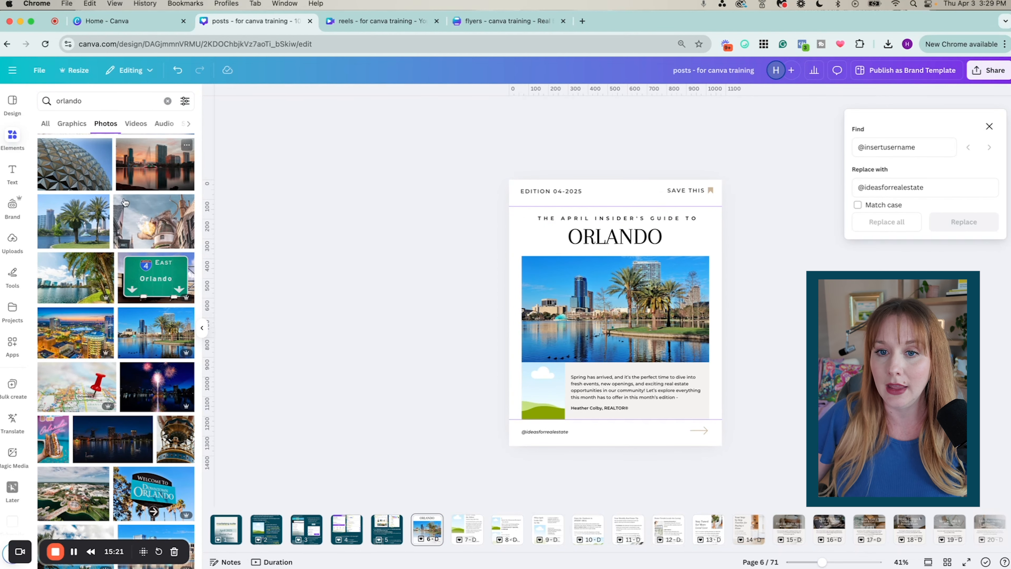
pyautogui.click(4, 250)
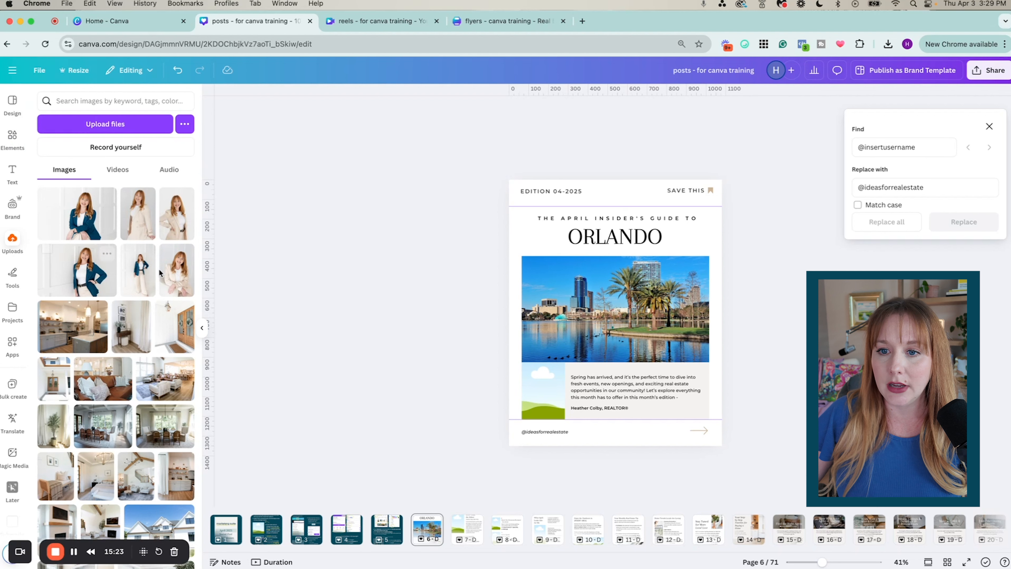
pyautogui.moveTo(141, 261); pyautogui.dragTo(525, 394)
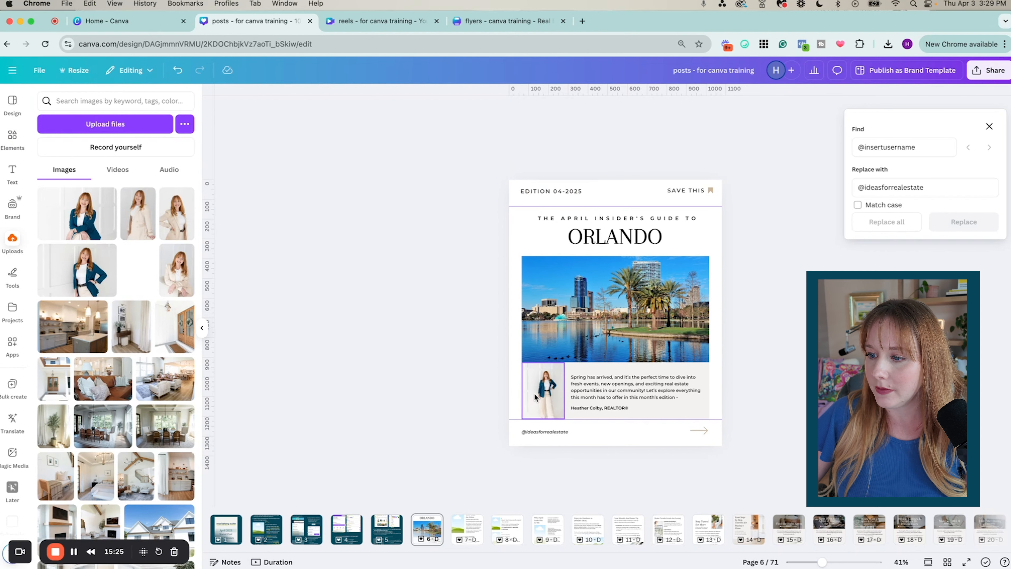
pyautogui.moveTo(172, 276); pyautogui.dragTo(542, 392)
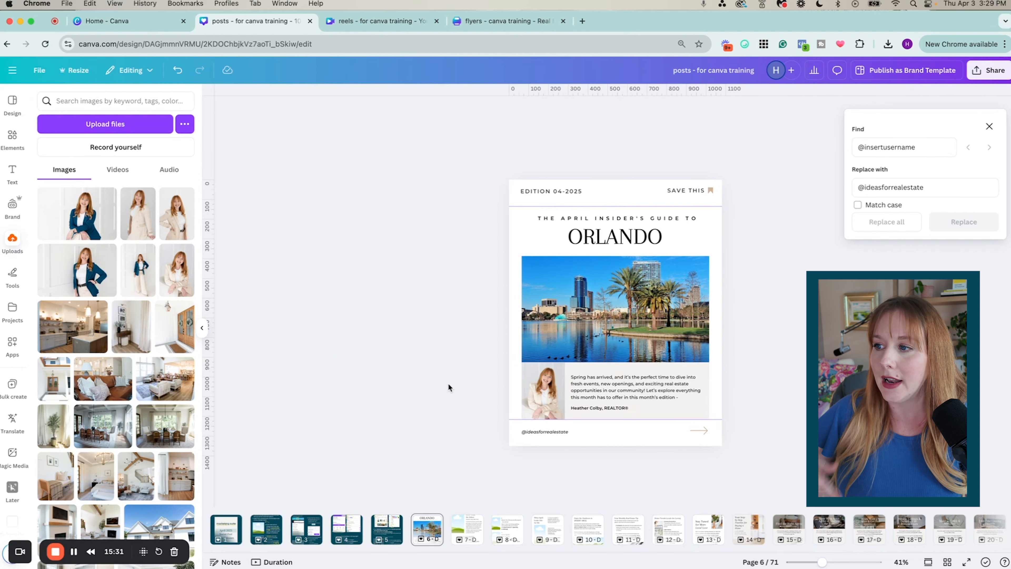
pyautogui.scroll(2, 449, 385)
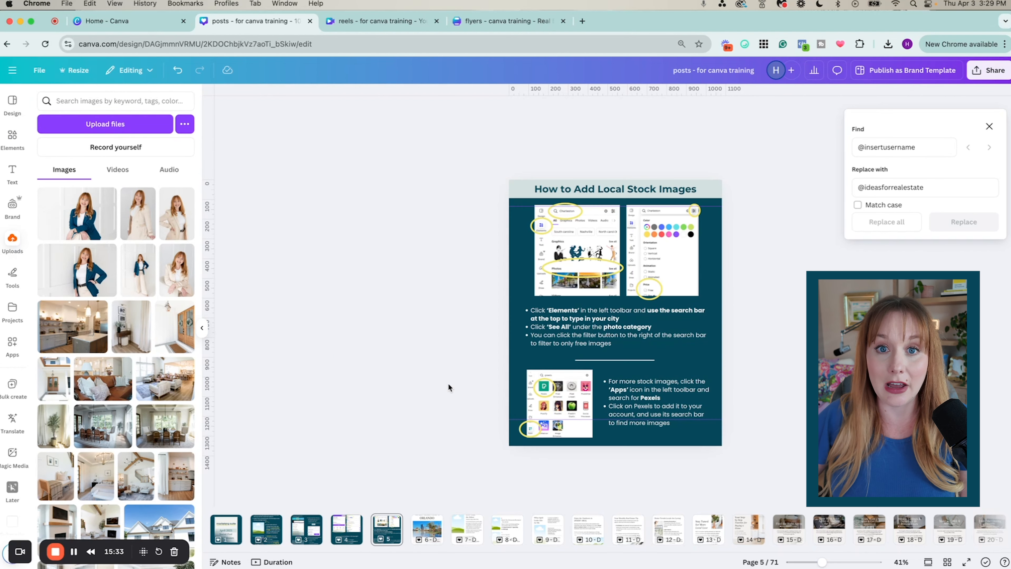
pyautogui.click(14, 138)
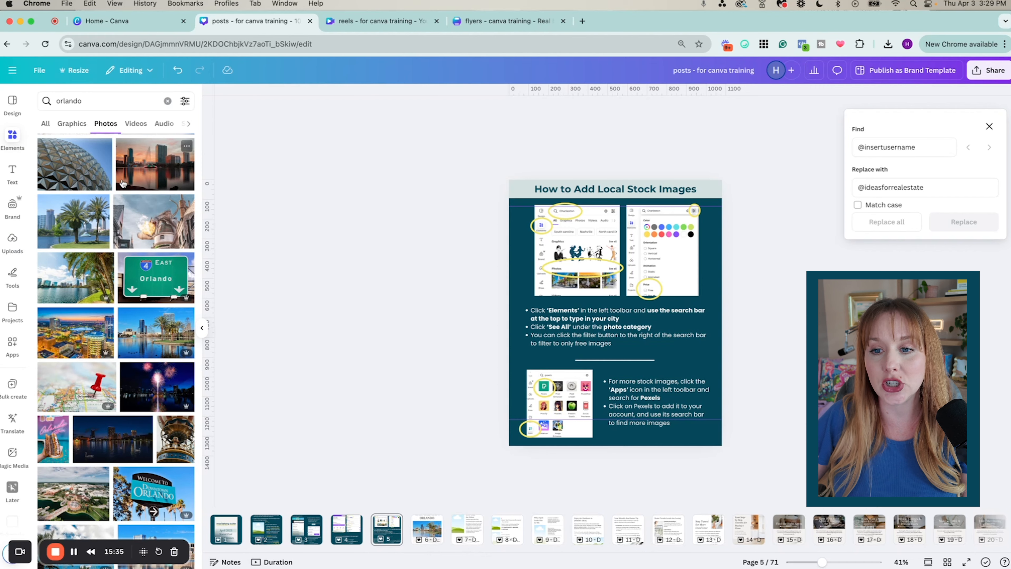
pyautogui.scroll(-8, 150, 189)
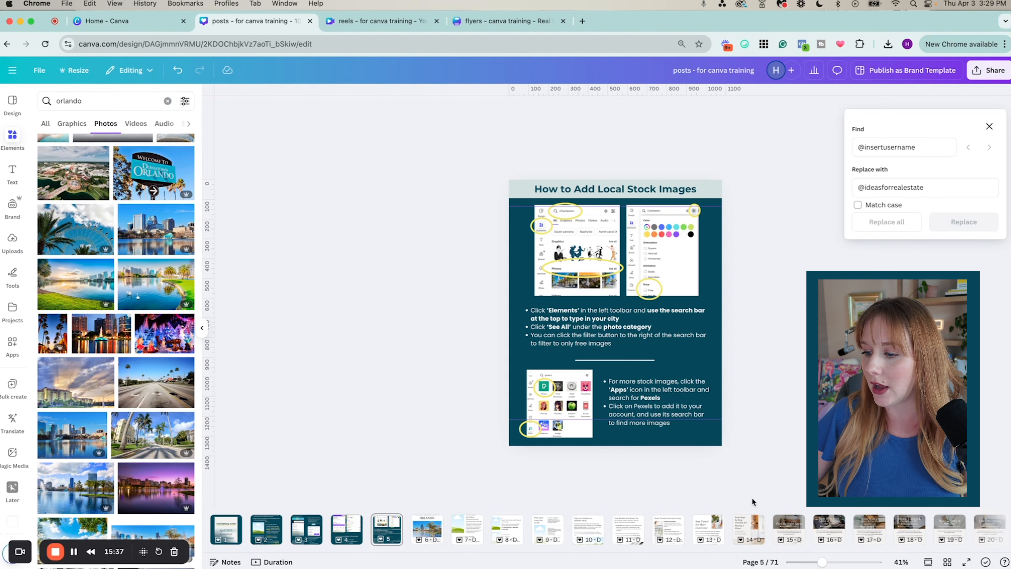
pyautogui.click(426, 535)
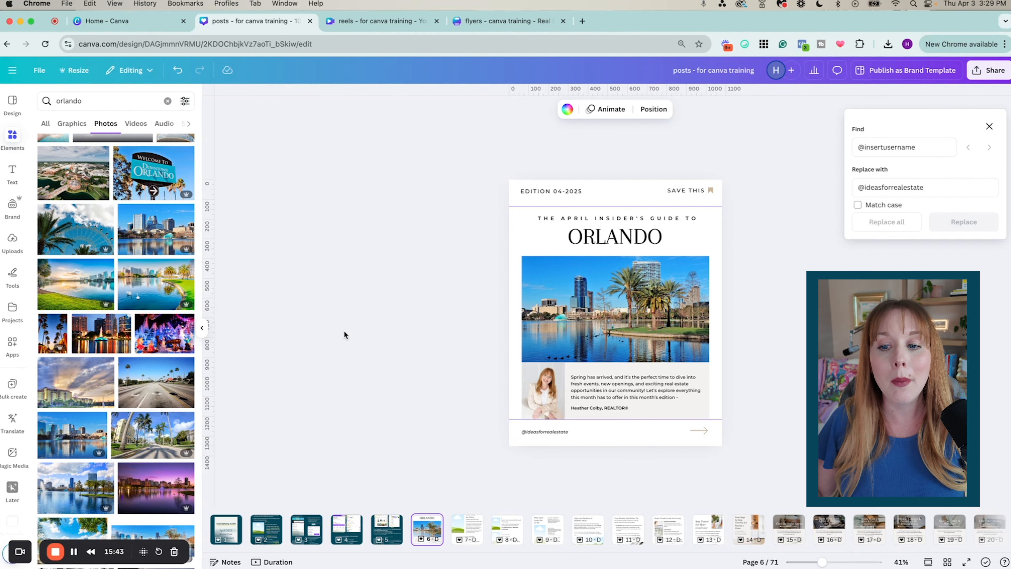
pyautogui.scroll(-3, 142, 355)
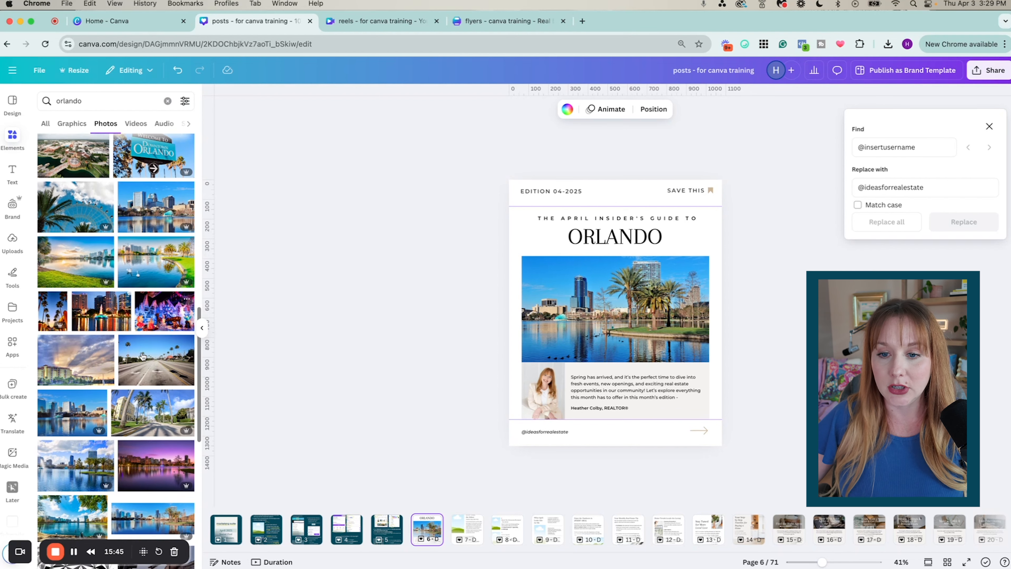
pyautogui.scroll(-5, 143, 355)
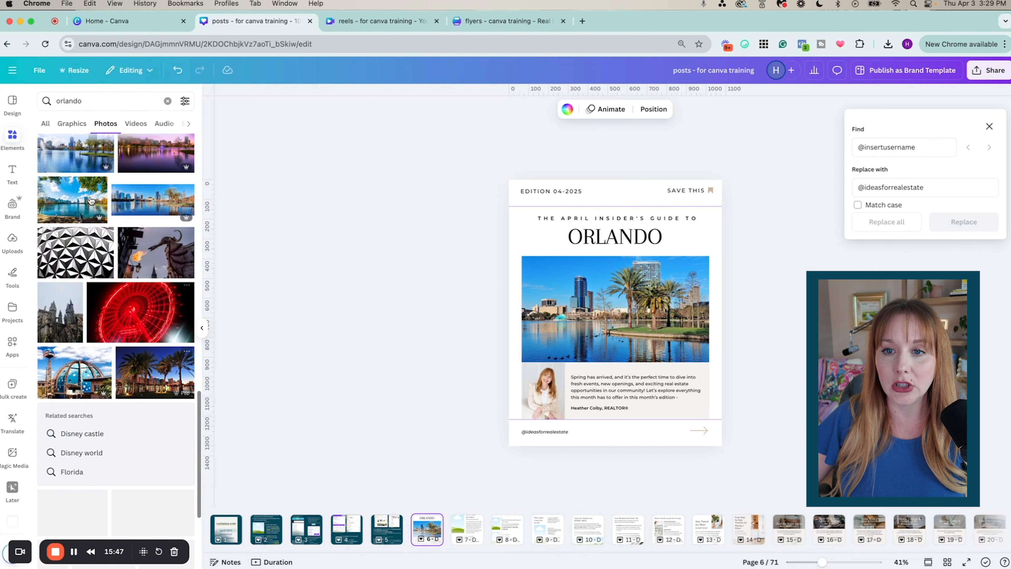
pyautogui.moveTo(72, 199); pyautogui.dragTo(601, 324)
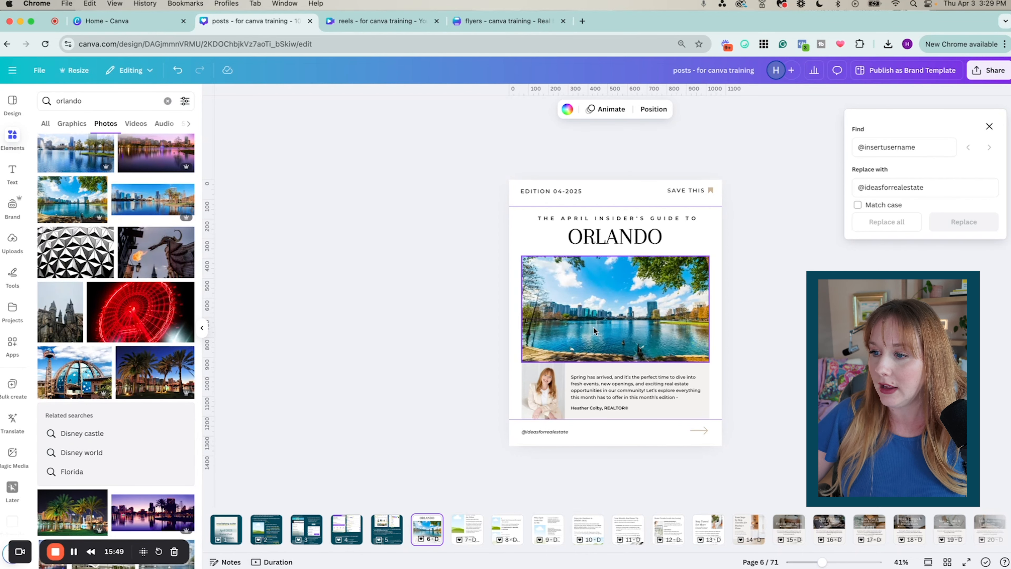
pyautogui.scroll(-2, 164, 292)
pyautogui.scroll(-10, 163, 293)
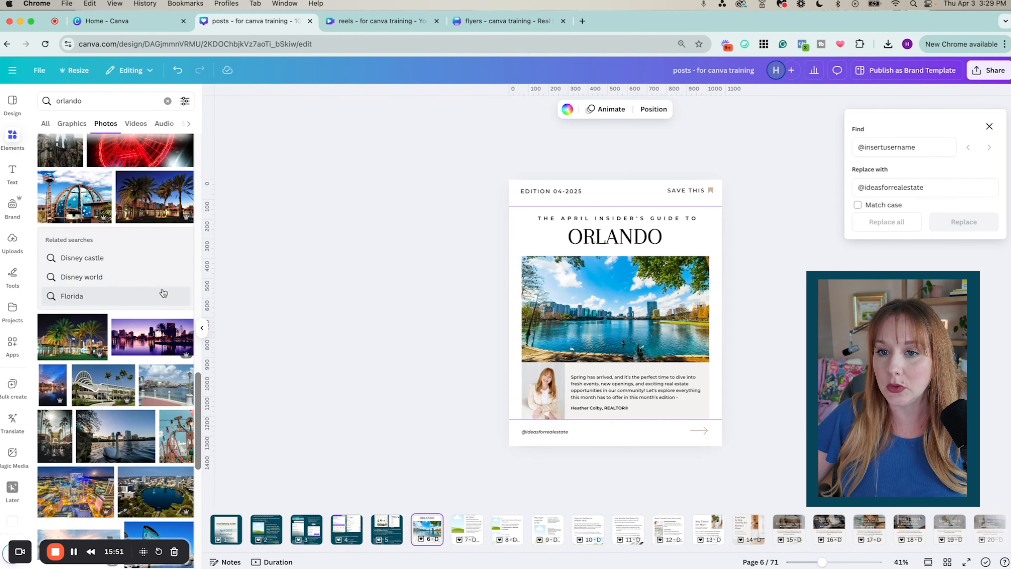
pyautogui.scroll(1, 163, 293)
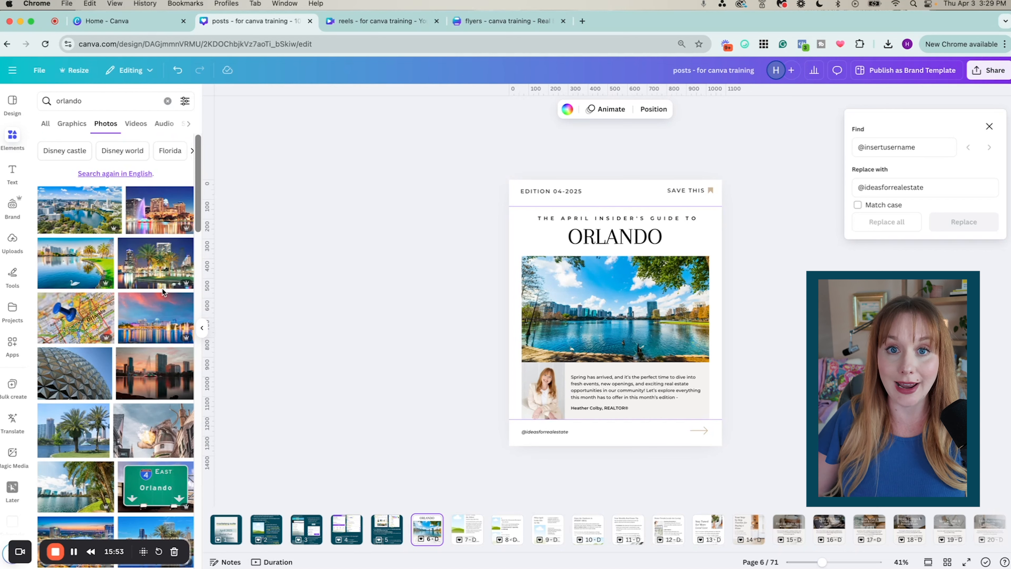
# Review pages 5, 6, 7 and 14, step through to page 21, then switch to grid view
pyautogui.click(392, 533)
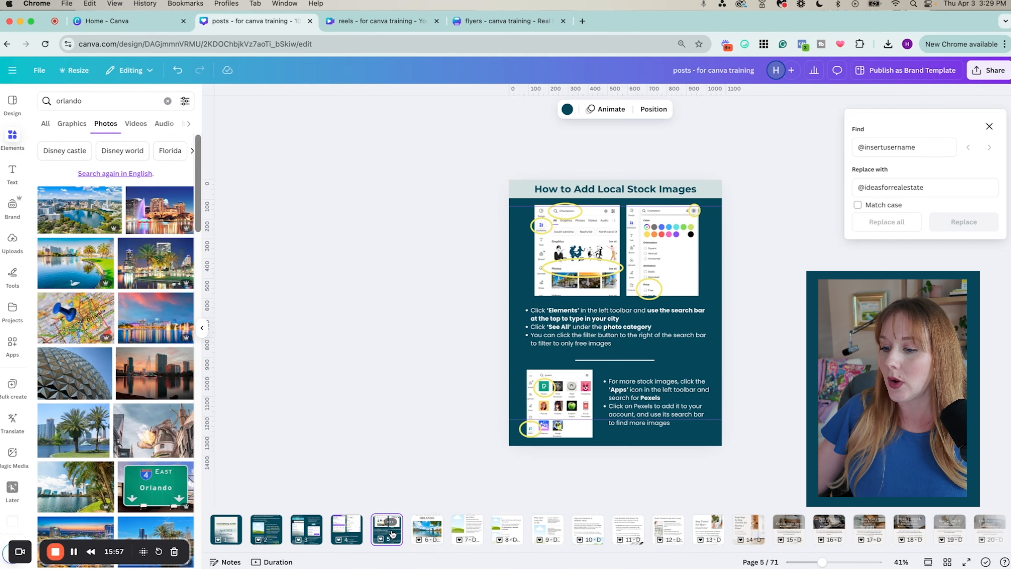
pyautogui.click(427, 532)
pyautogui.click(467, 536)
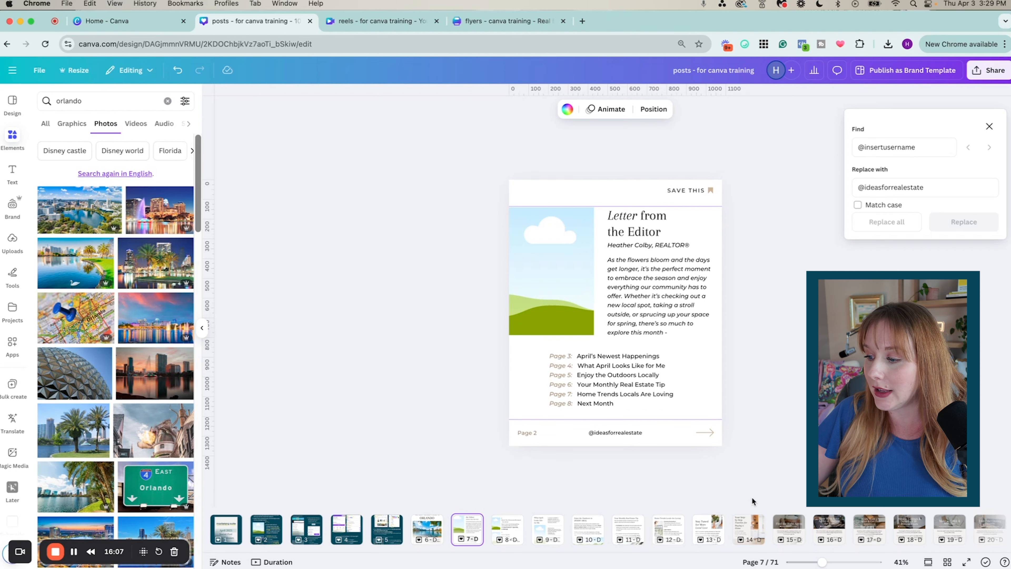
pyautogui.click(751, 533)
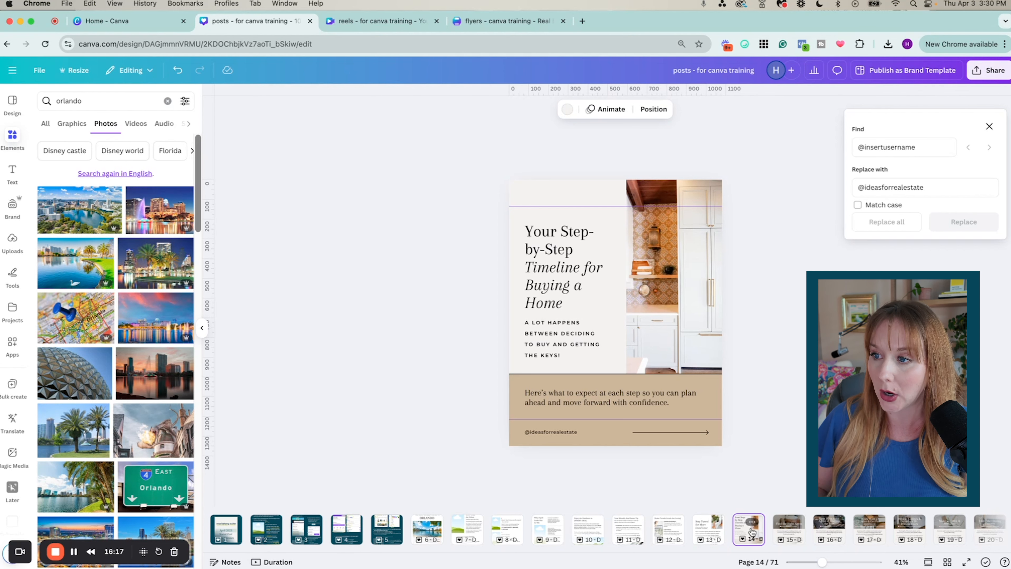
pyautogui.press('Right')
pyautogui.press('Right')
pyautogui.press('Right')
pyautogui.press('Right')
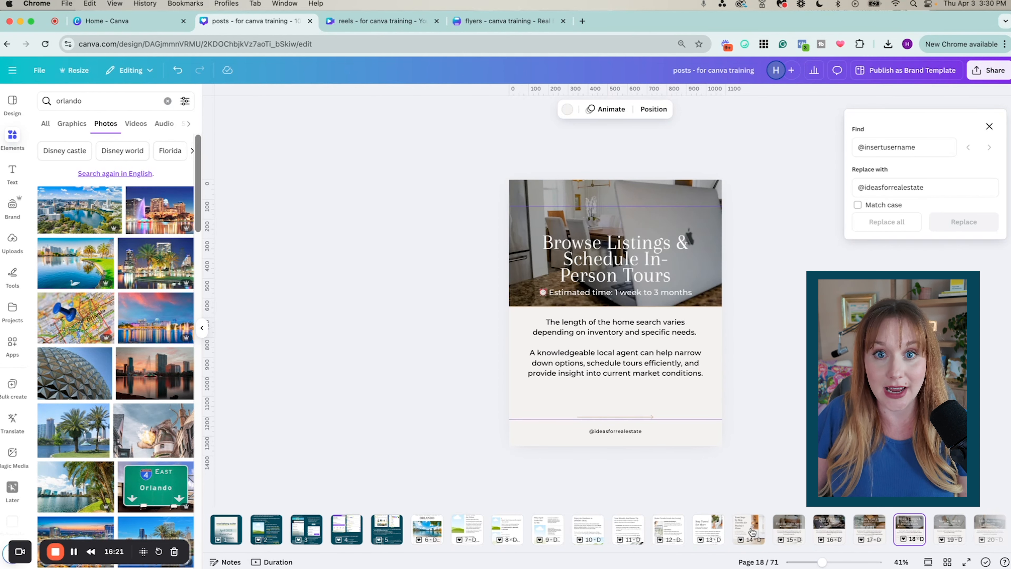
pyautogui.press('Right')
pyautogui.press('Right')
pyautogui.press('Right')
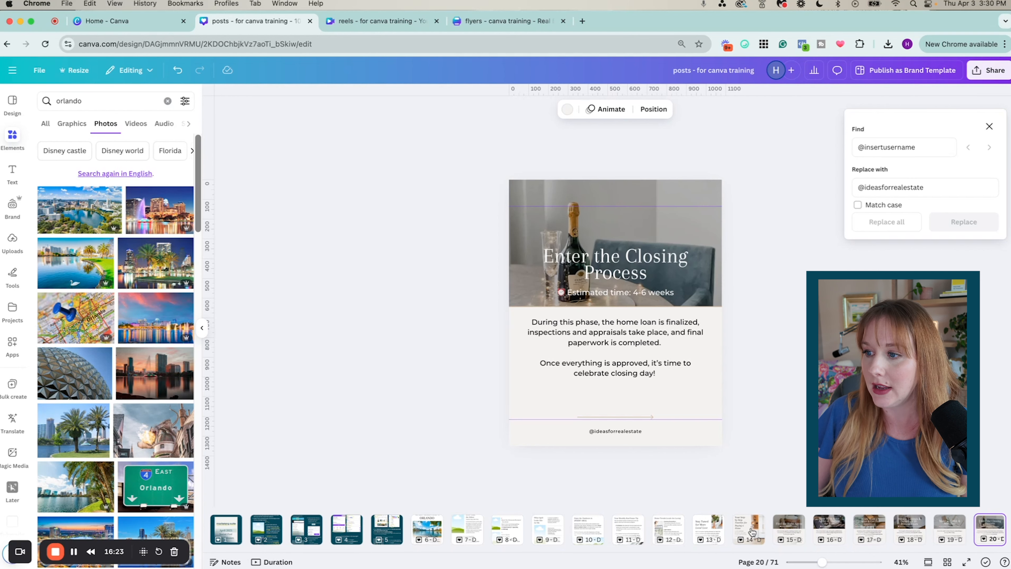
pyautogui.click(947, 561)
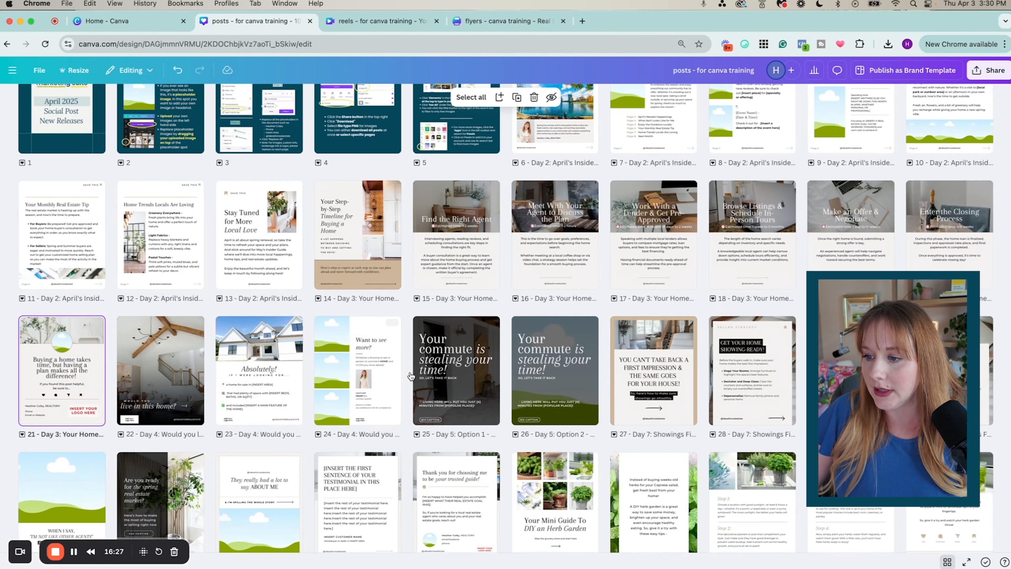
# Open page 25, the 'Your commute is stealing your time!' post, in the single-page editor
pyautogui.doubleClick(485, 399)
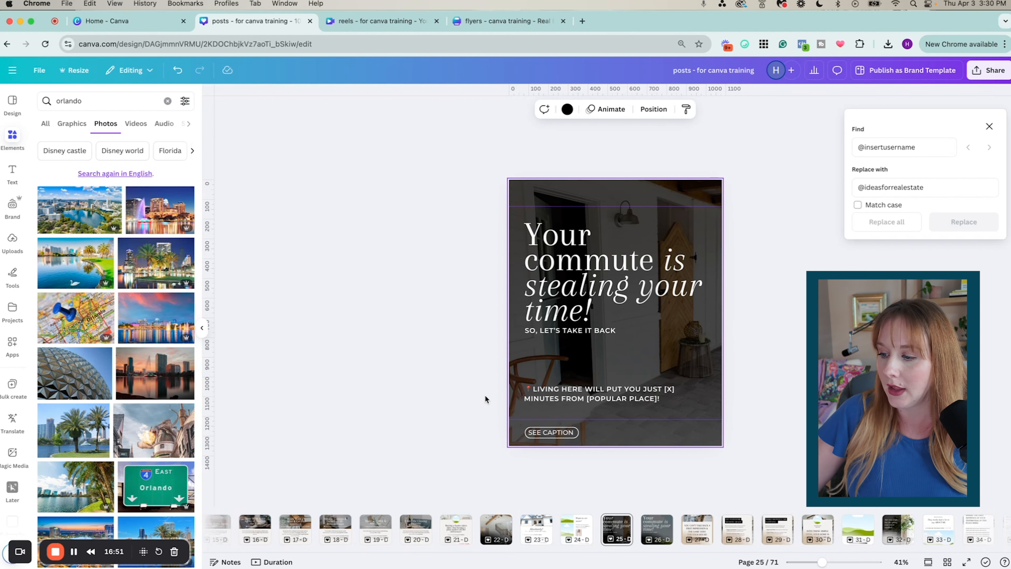
# Try an Orlando resort photo as page 26's background, undo it, and return to Grid view
pyautogui.click(661, 539)
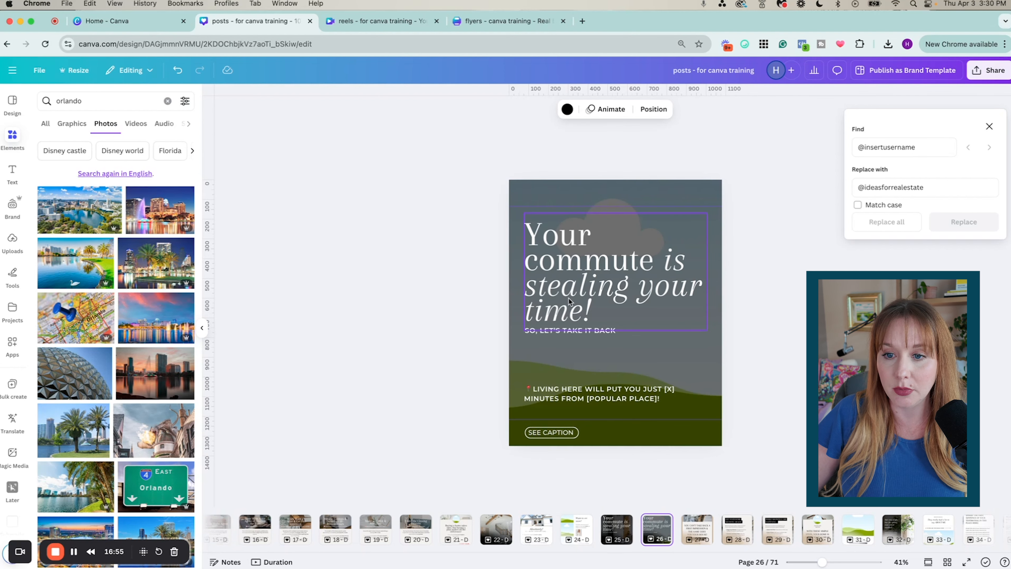
pyautogui.scroll(-5, 119, 261)
pyautogui.scroll(-3, 119, 261)
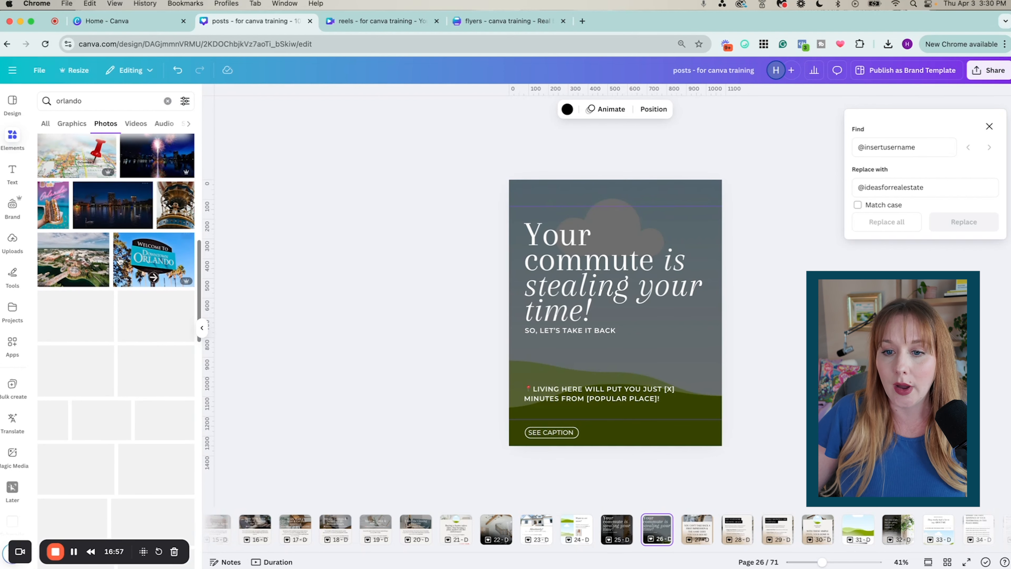
pyautogui.scroll(-4, 120, 261)
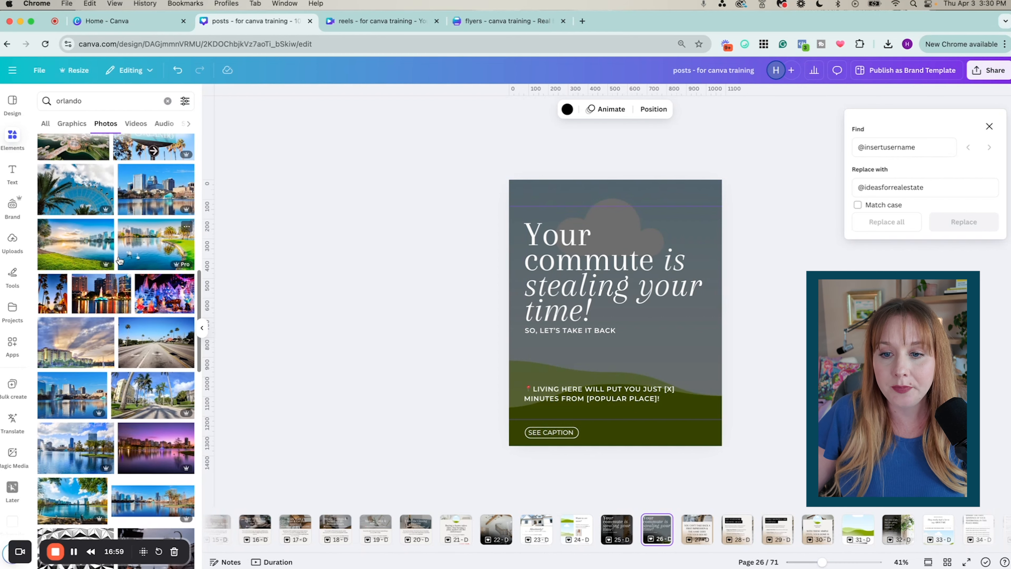
pyautogui.moveTo(66, 301); pyautogui.dragTo(614, 291)
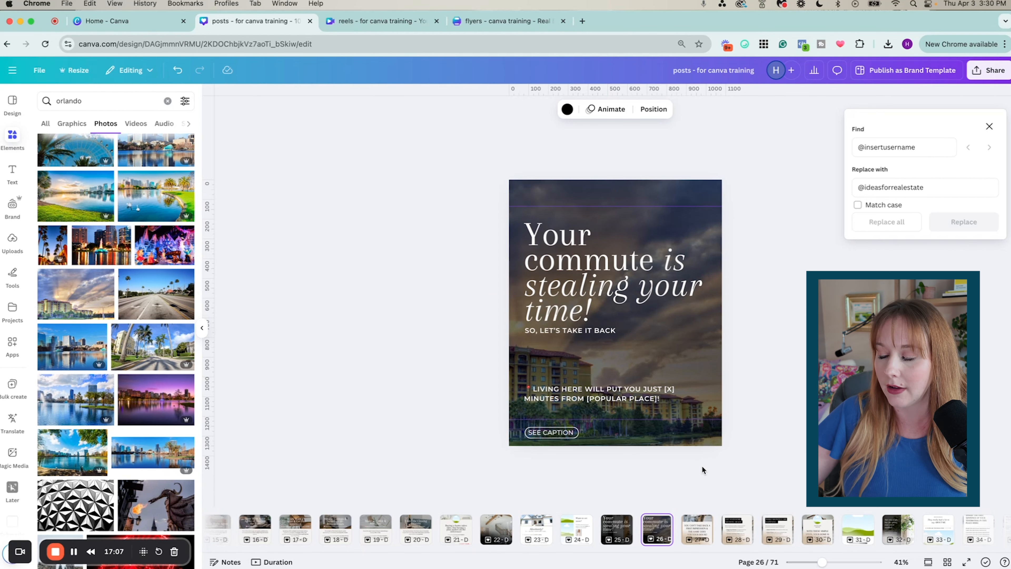
pyautogui.press('super+z')
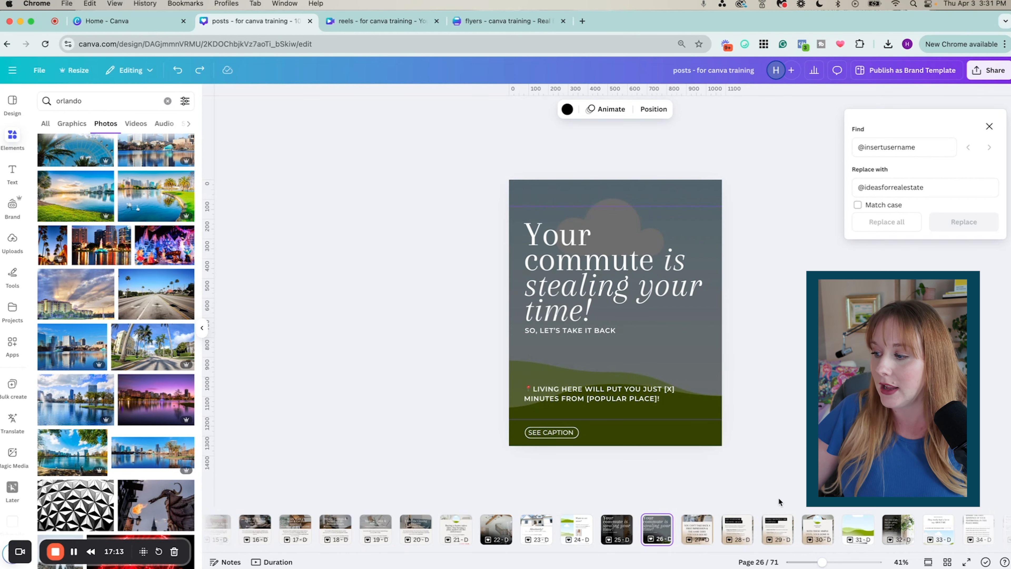
pyautogui.click(946, 561)
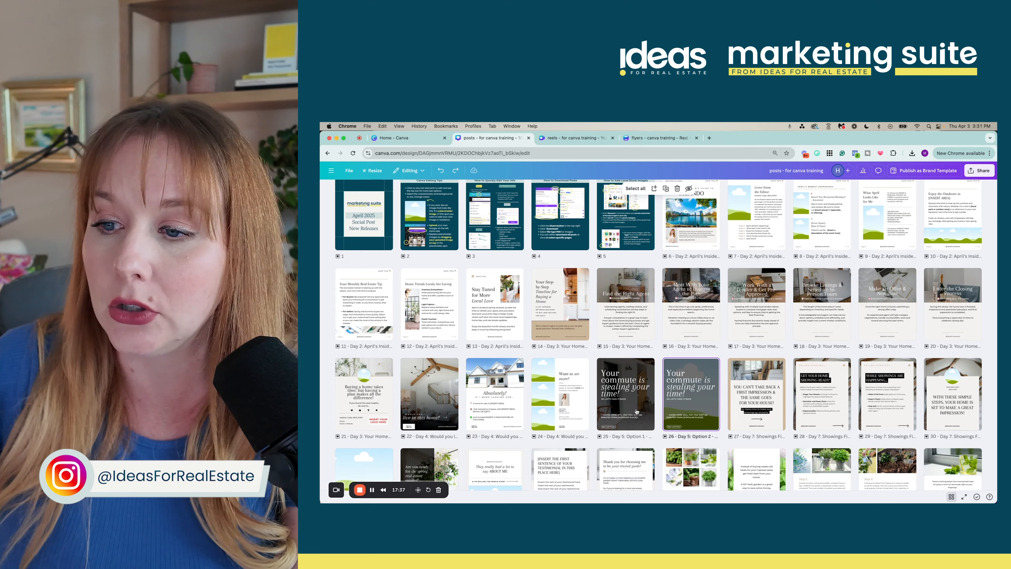
# Open page 25 from the grid and step through pages 26 and 27 to page 32
pyautogui.click(603, 408)
pyautogui.doubleClick(603, 408)
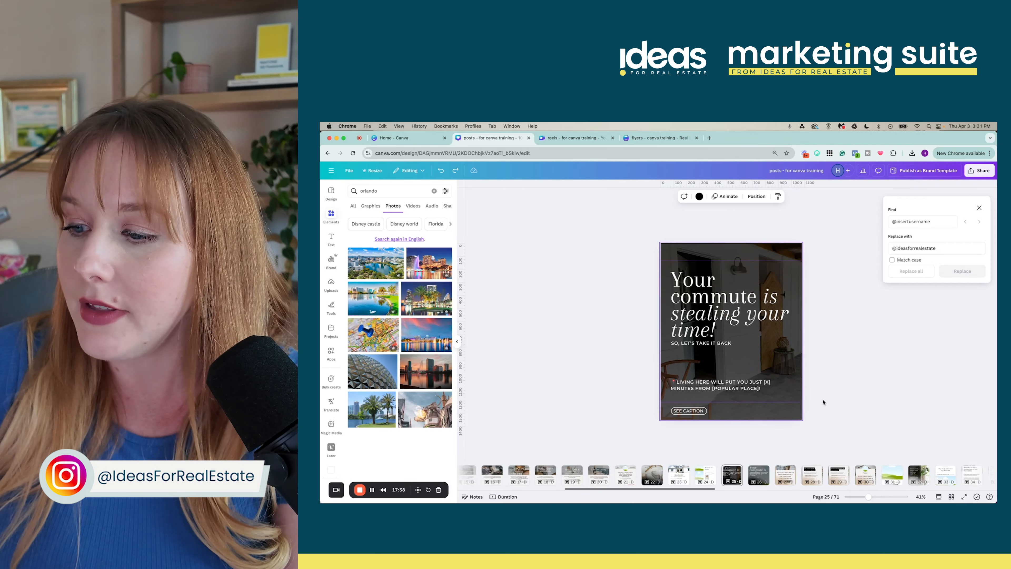
pyautogui.click(758, 473)
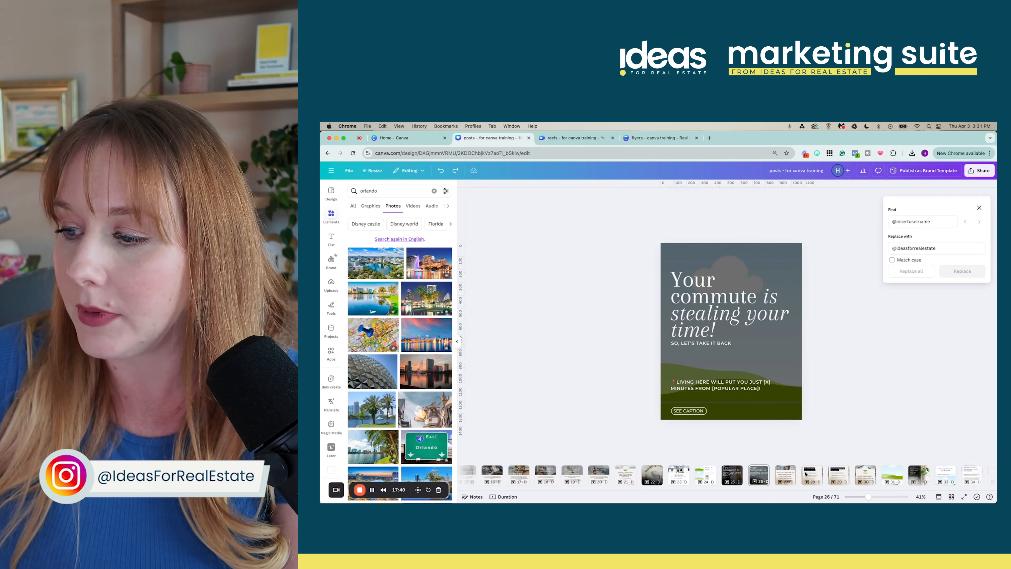
pyautogui.click(773, 476)
pyautogui.click(785, 473)
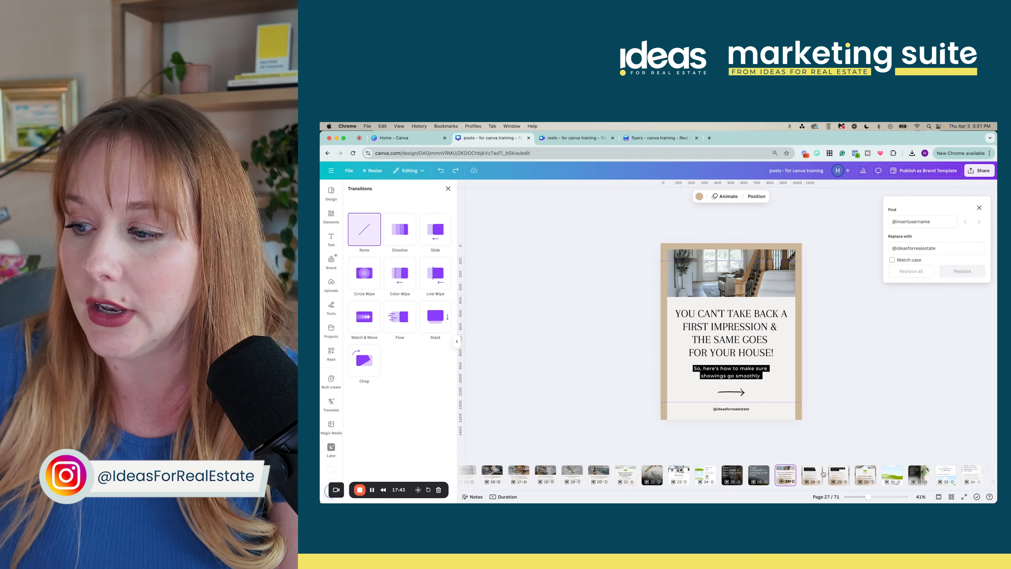
pyautogui.hscroll(2, 851, 476)
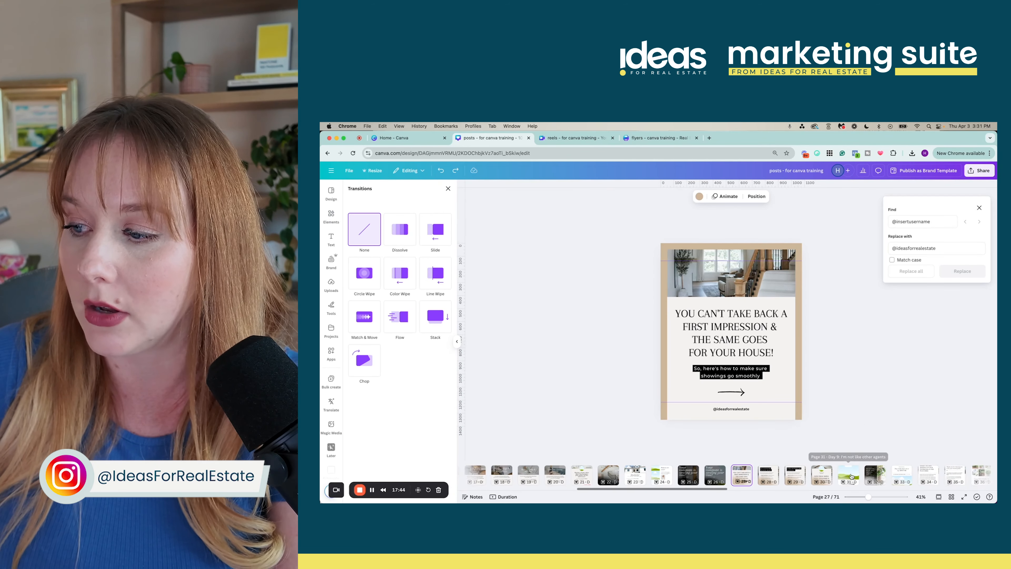
pyautogui.click(875, 474)
# Try moving page 32's spring market headline higher, undo it, and reselect the headline
pyautogui.click(706, 323)
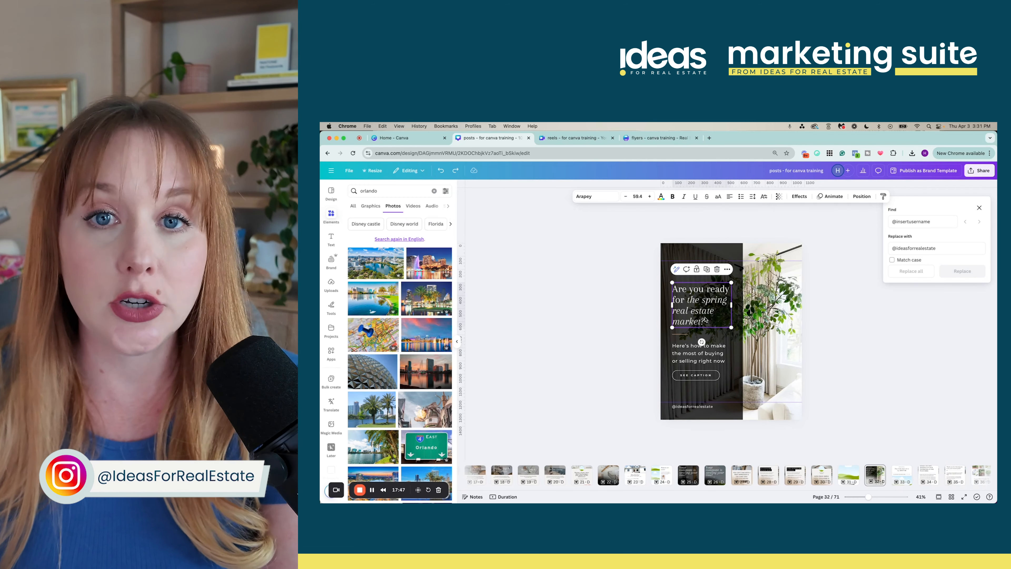
pyautogui.moveTo(704, 320); pyautogui.dragTo(708, 287)
pyautogui.click(842, 324)
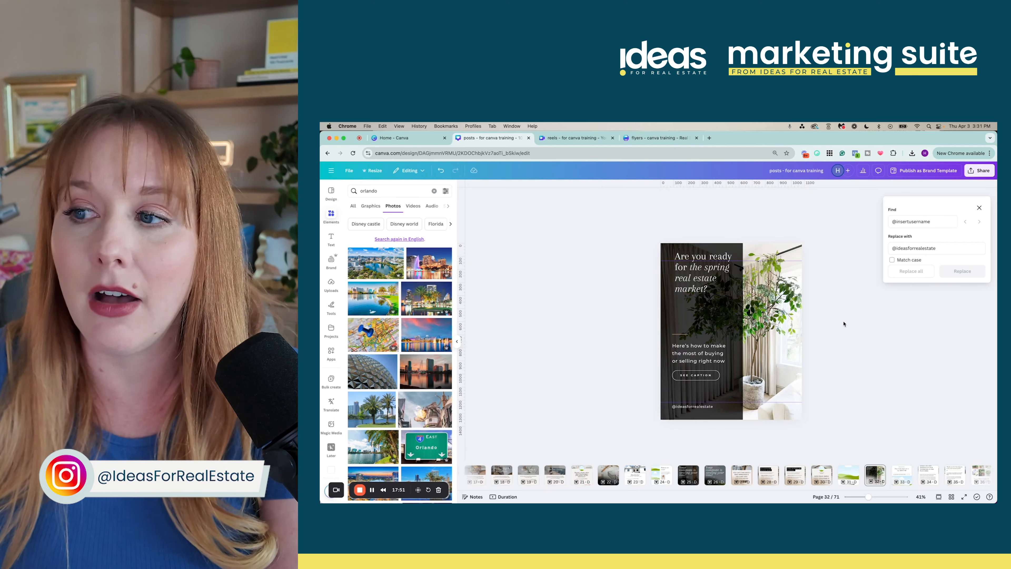
pyautogui.press('super+z')
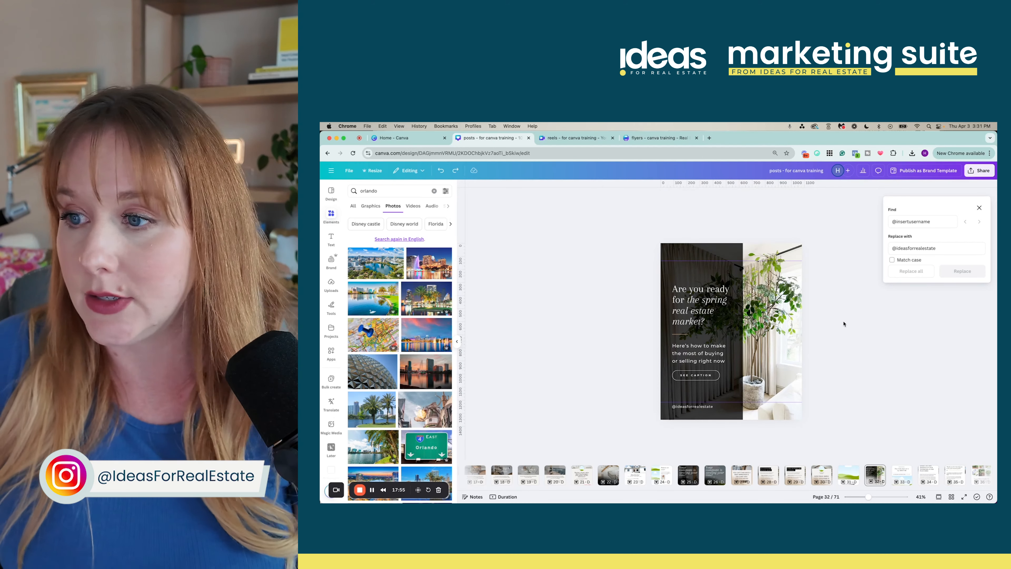
pyautogui.click(693, 298)
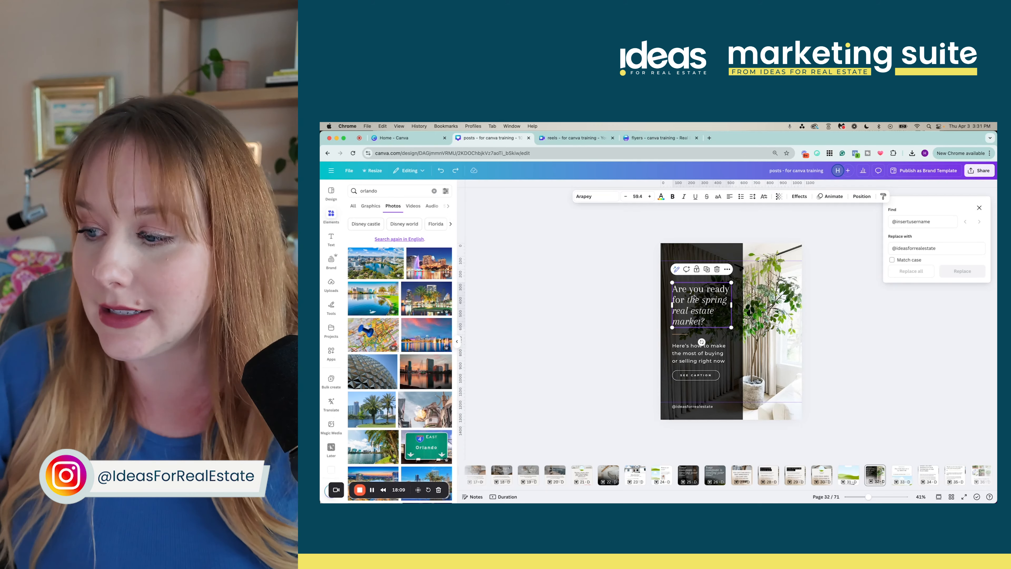
# Switch to Grid view and scroll through the thumbnails down to page 71 and back to the top
pyautogui.click(951, 497)
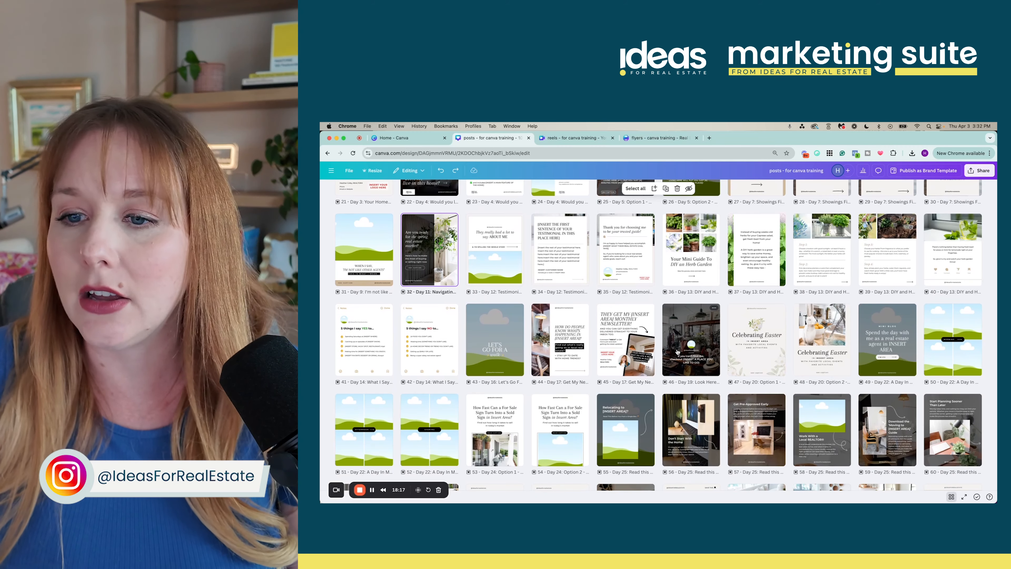
pyautogui.scroll(-5, 677, 351)
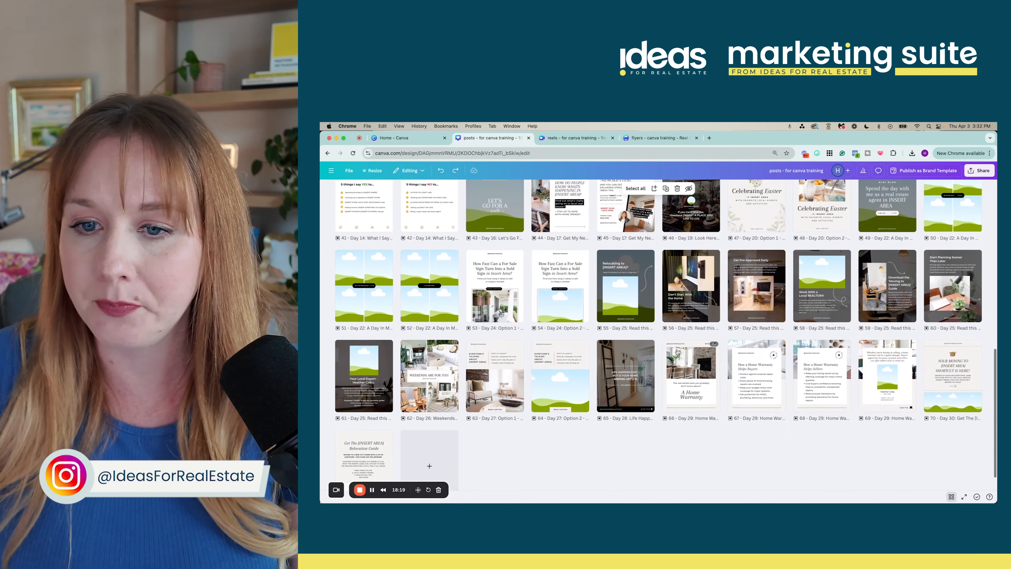
pyautogui.scroll(-1, 677, 351)
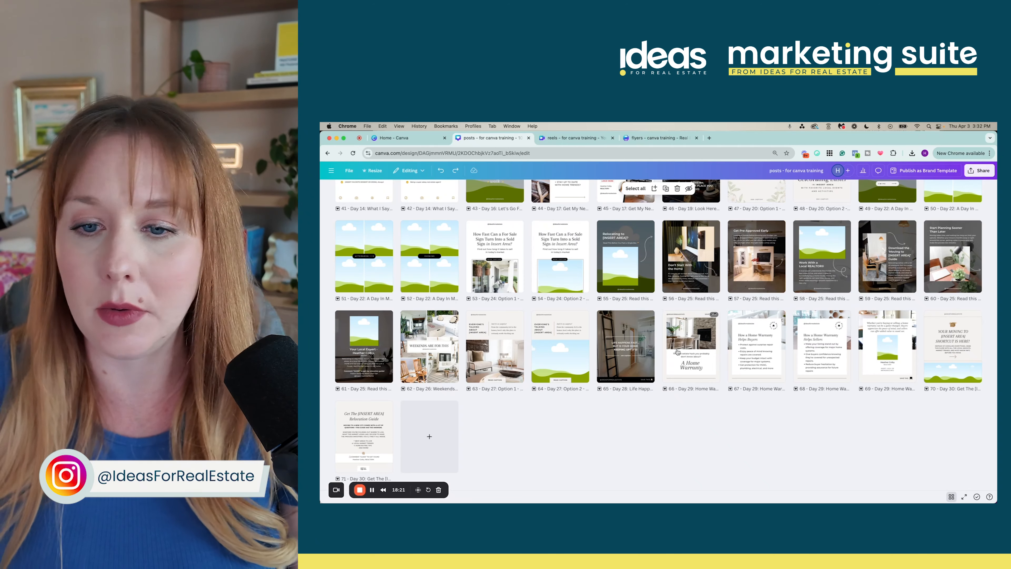
pyautogui.scroll(8, 677, 351)
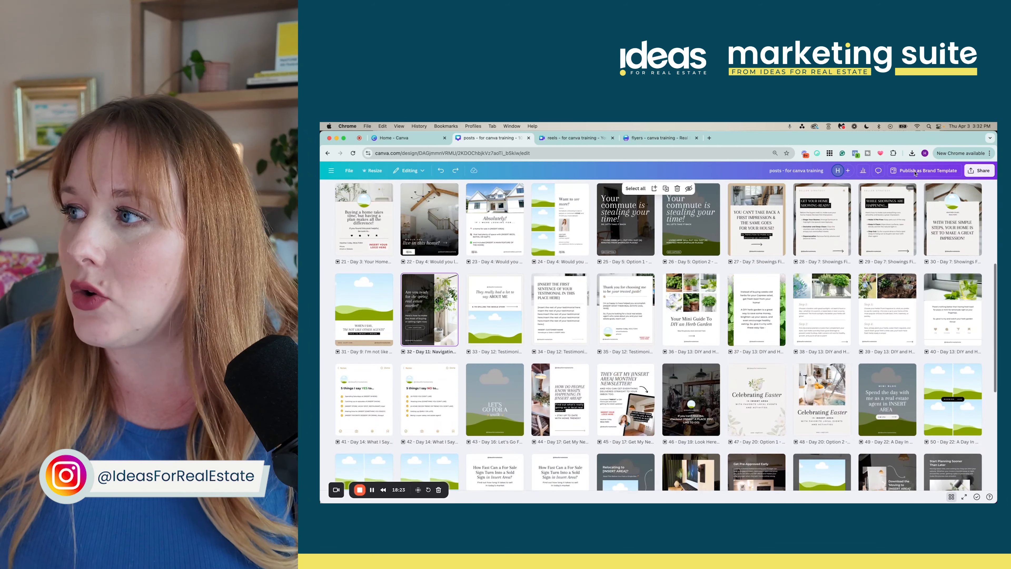
pyautogui.scroll(7, 639, 292)
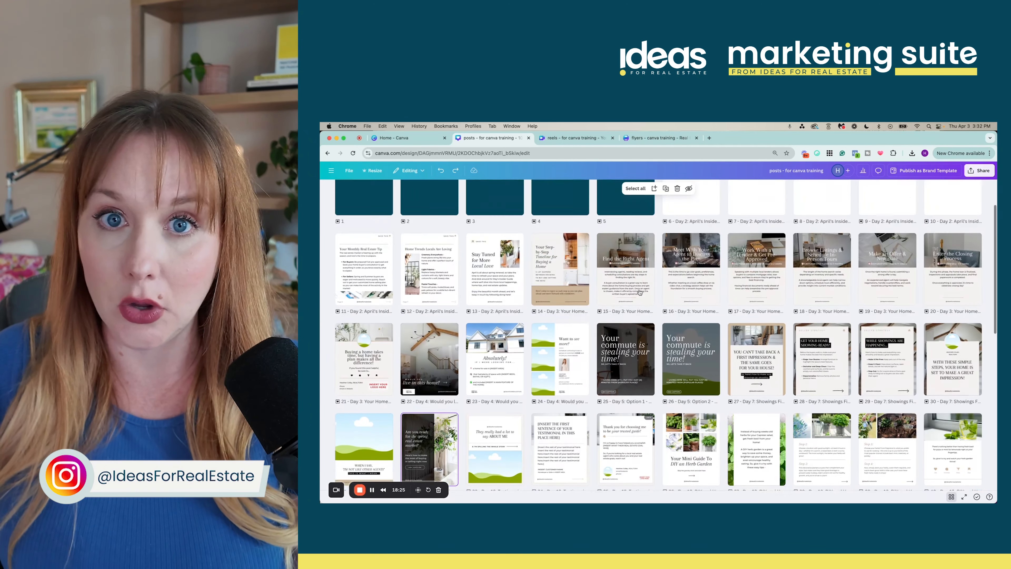